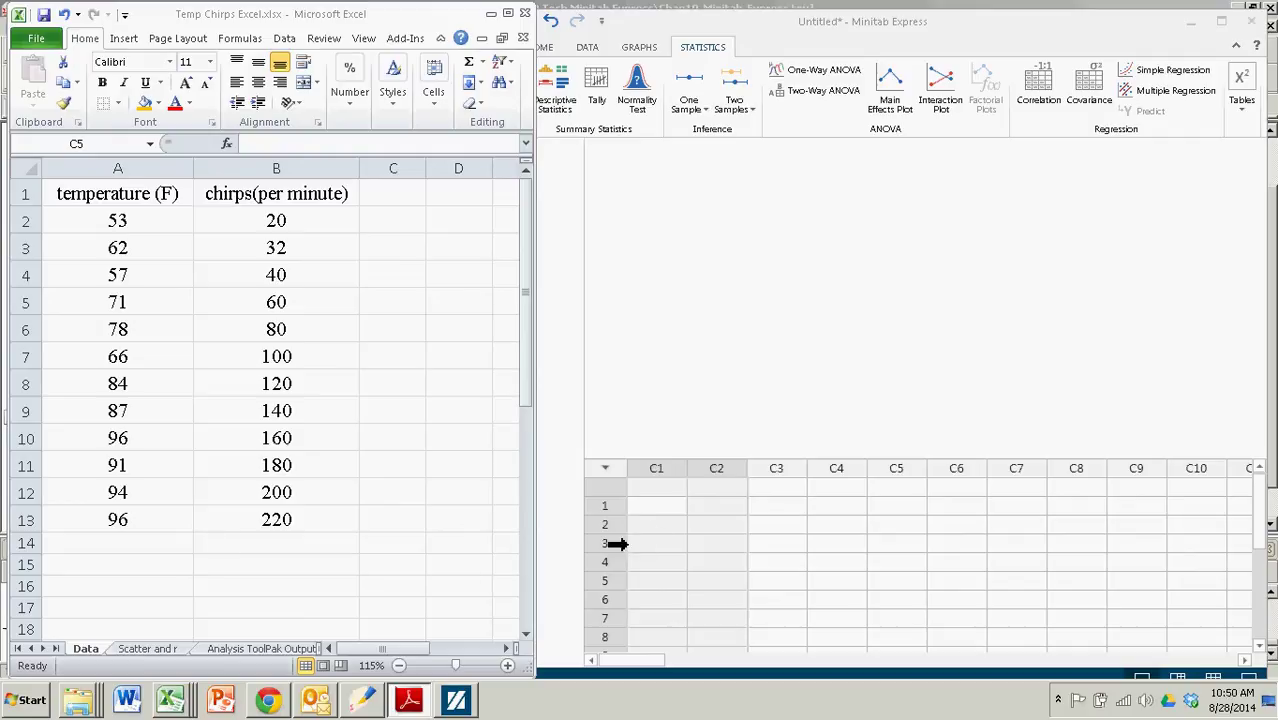
Review the Excel temperature (F) and chirps(per minute) readings, then switch to the empty Minitab Express worksheet.
click(148, 193)
click(152, 240)
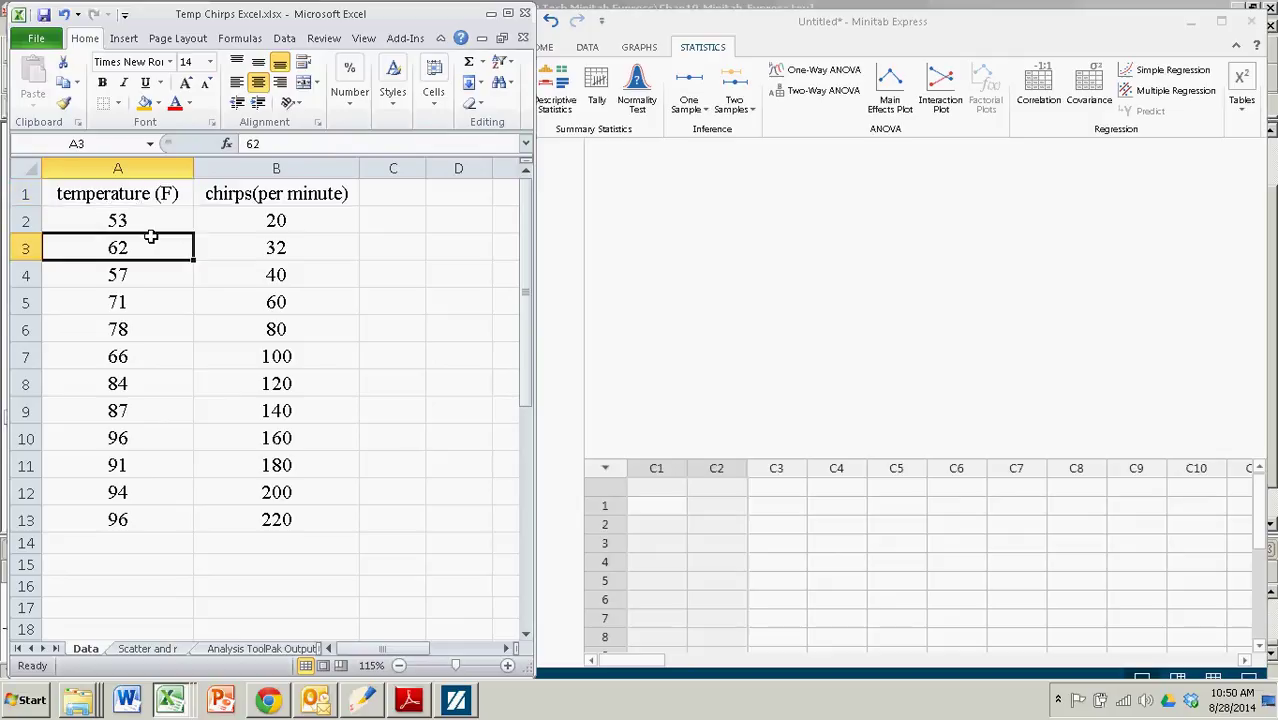
click(253, 194)
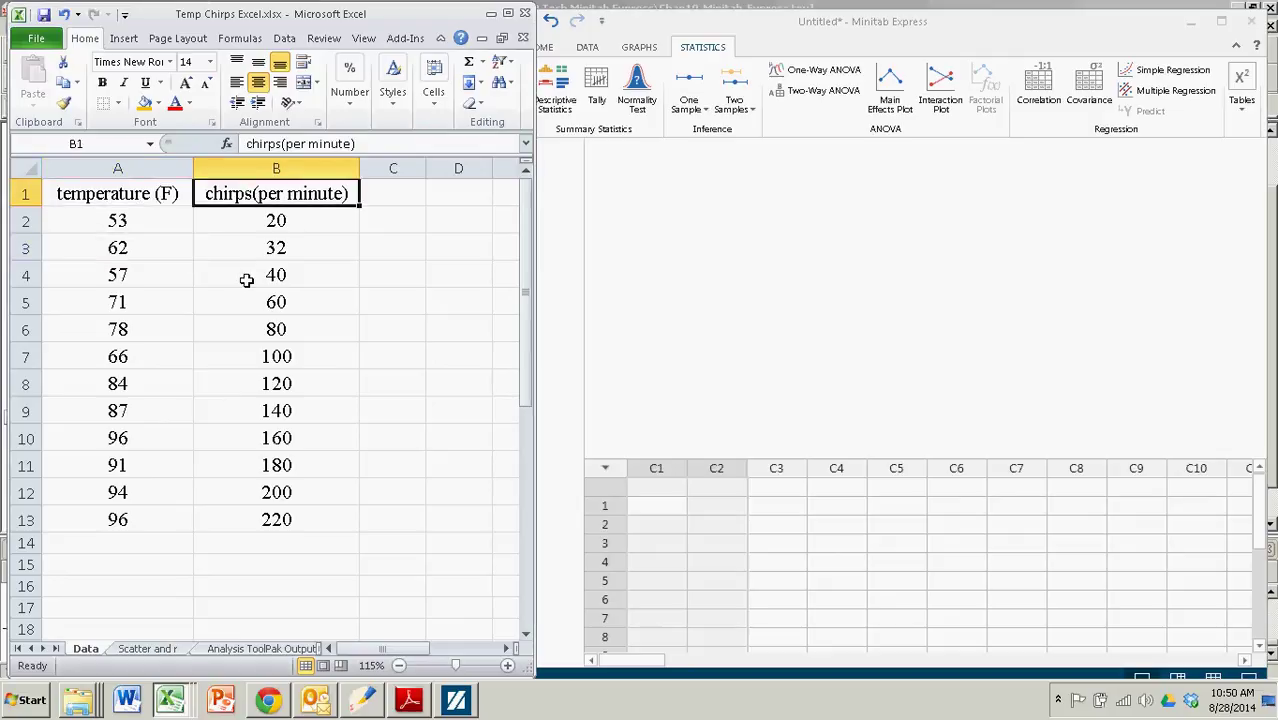
click(160, 194)
click(156, 217)
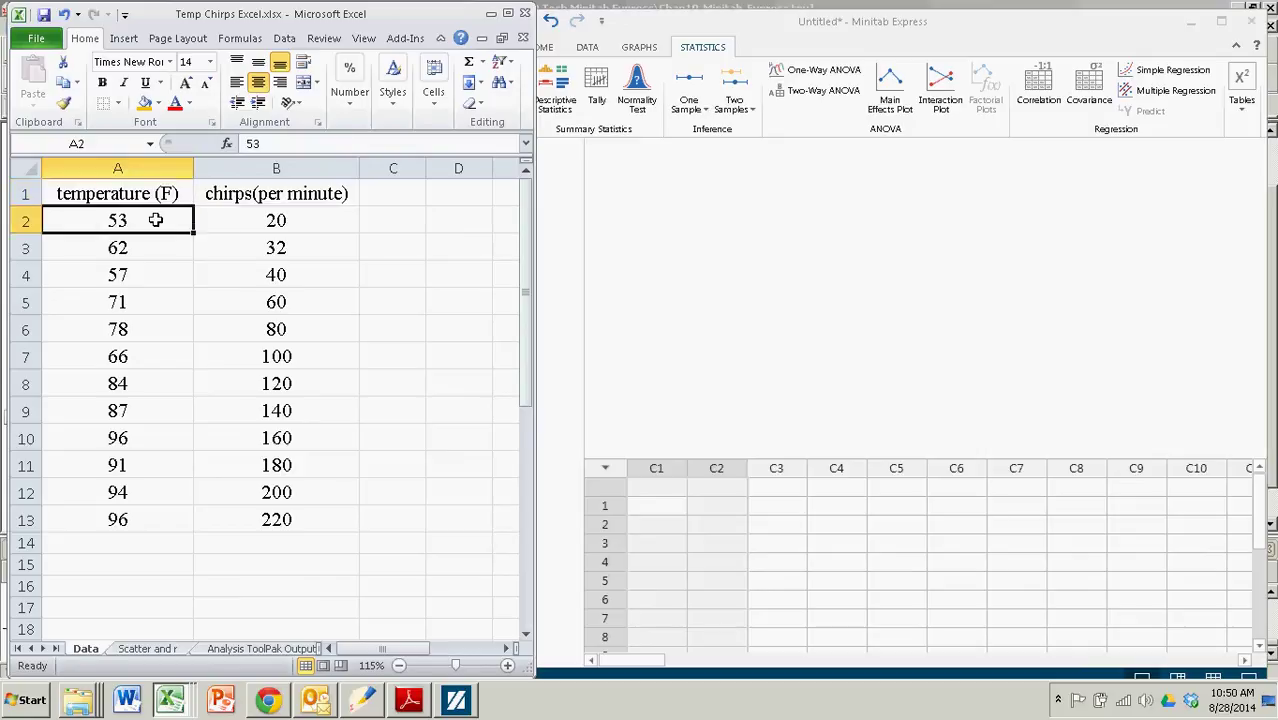
click(232, 219)
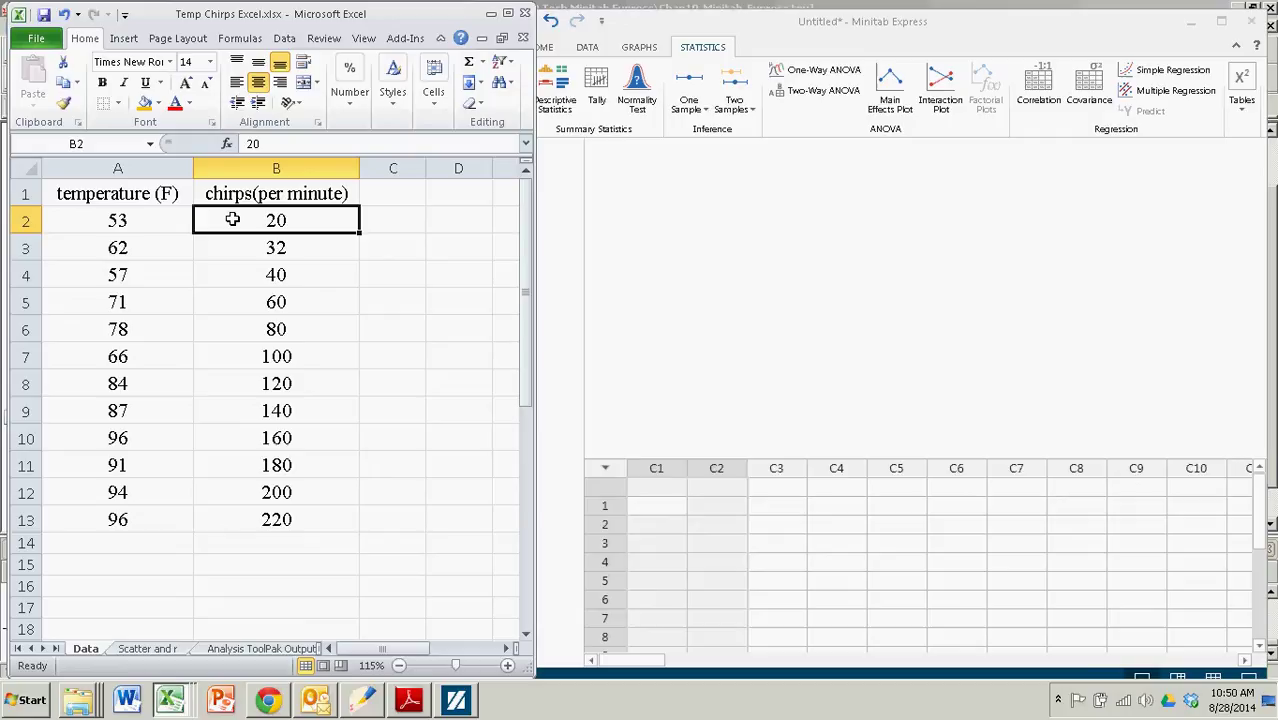
click(253, 284)
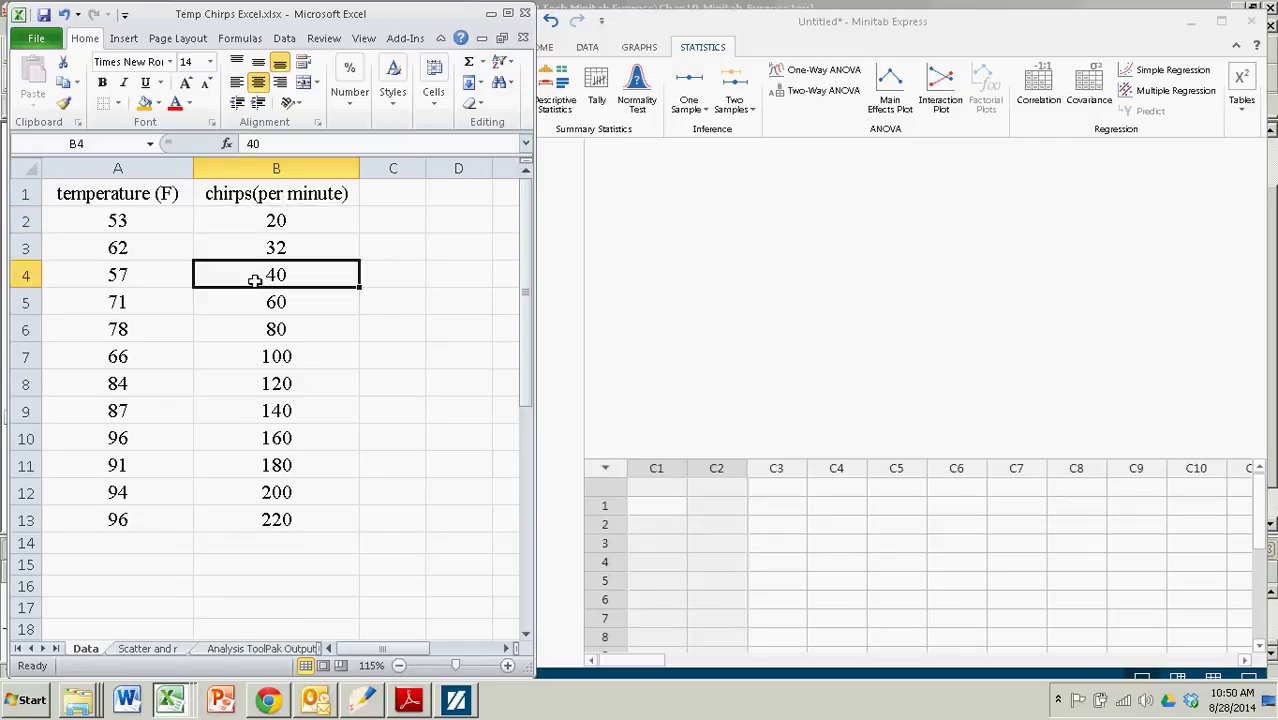
click(690, 287)
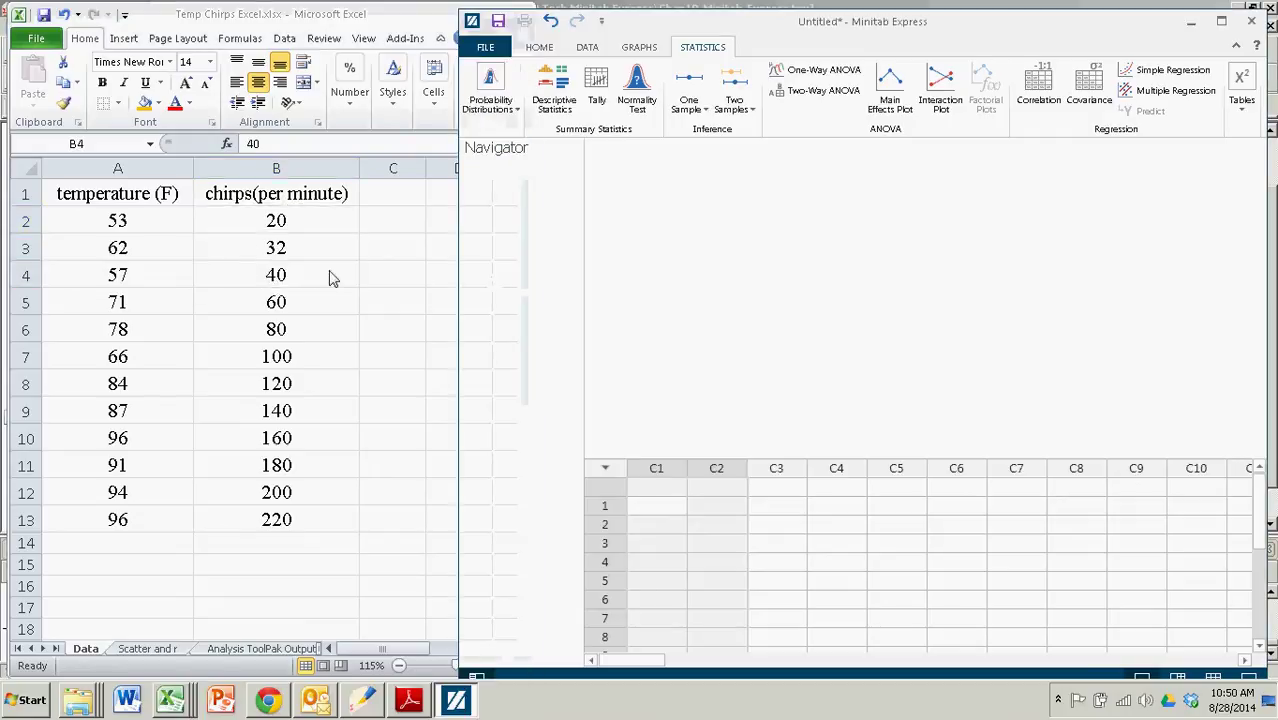
Copy Excel range A1:B13 and paste it into Minitab columns C1 and C2.
click(360, 284)
drag(124, 193, 294, 516)
right_click(270, 408)
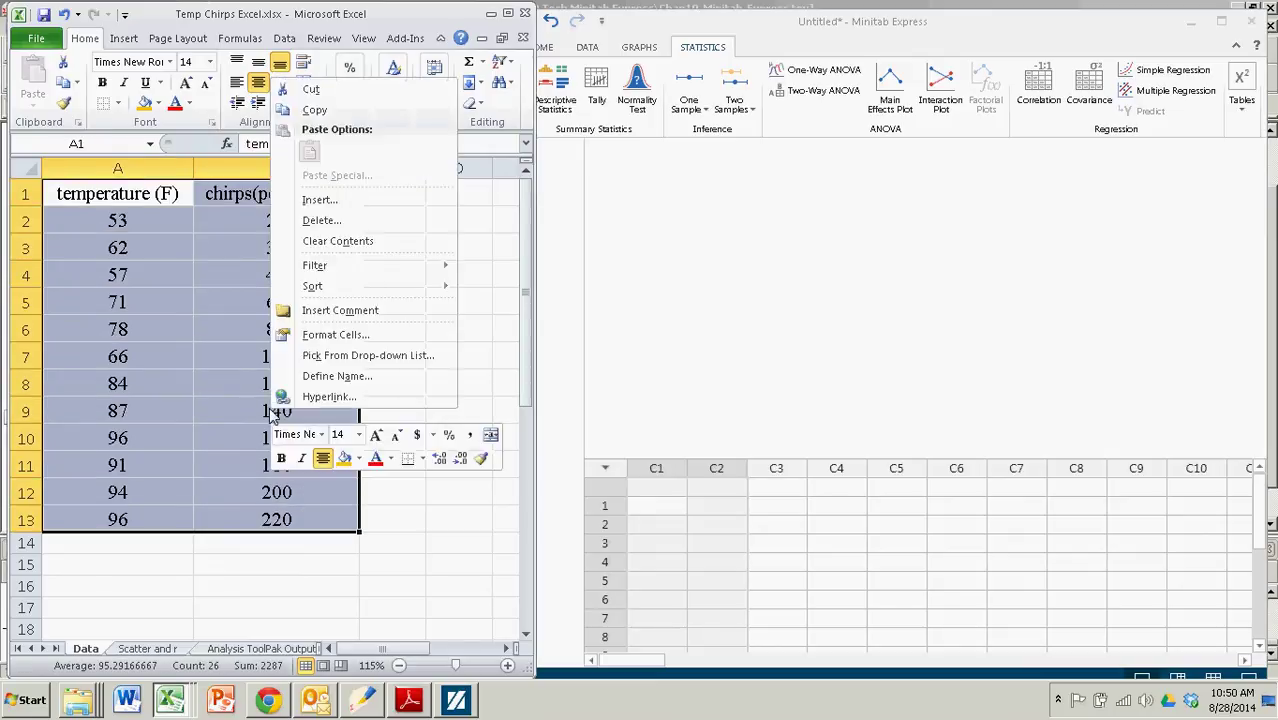
click(314, 110)
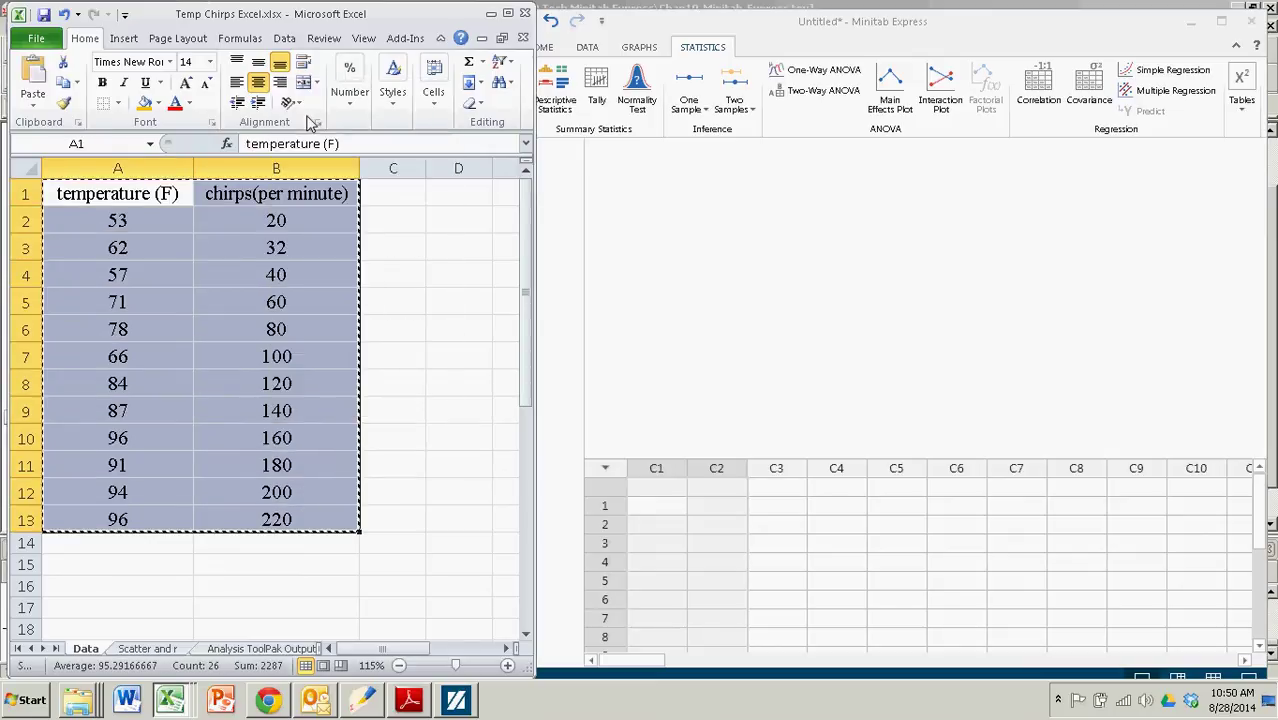
click(658, 496)
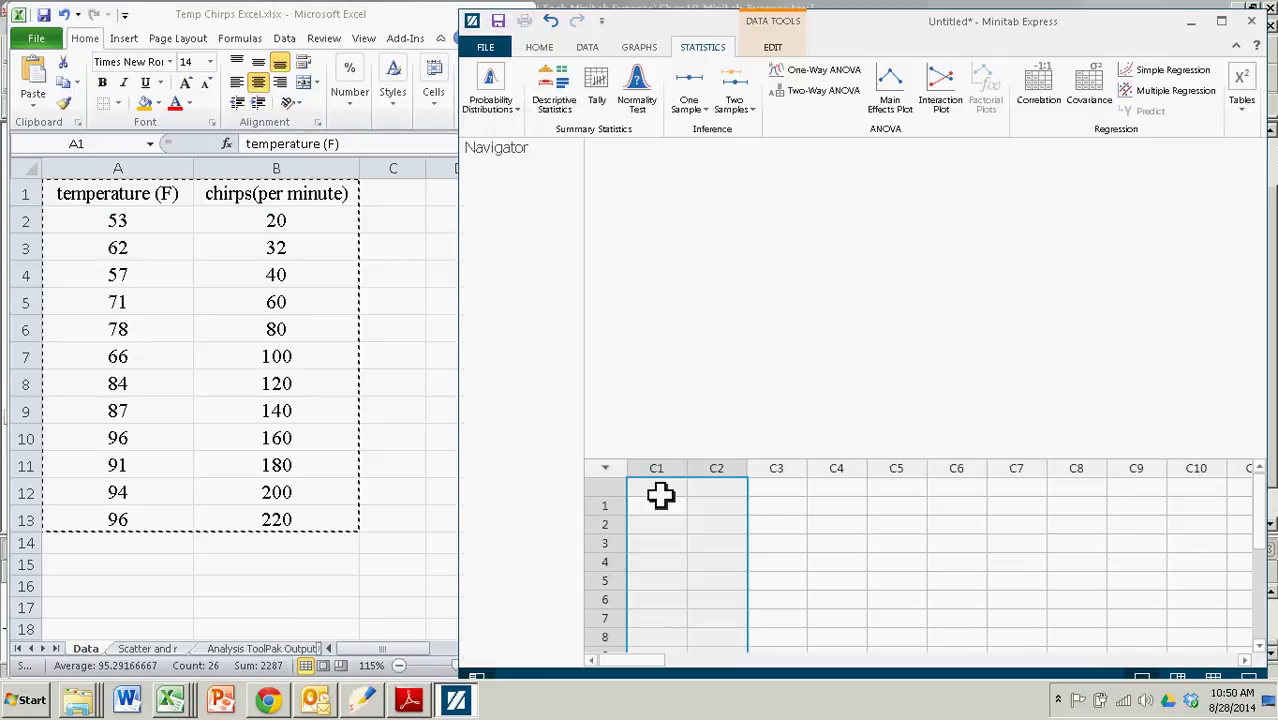
right_click(656, 495)
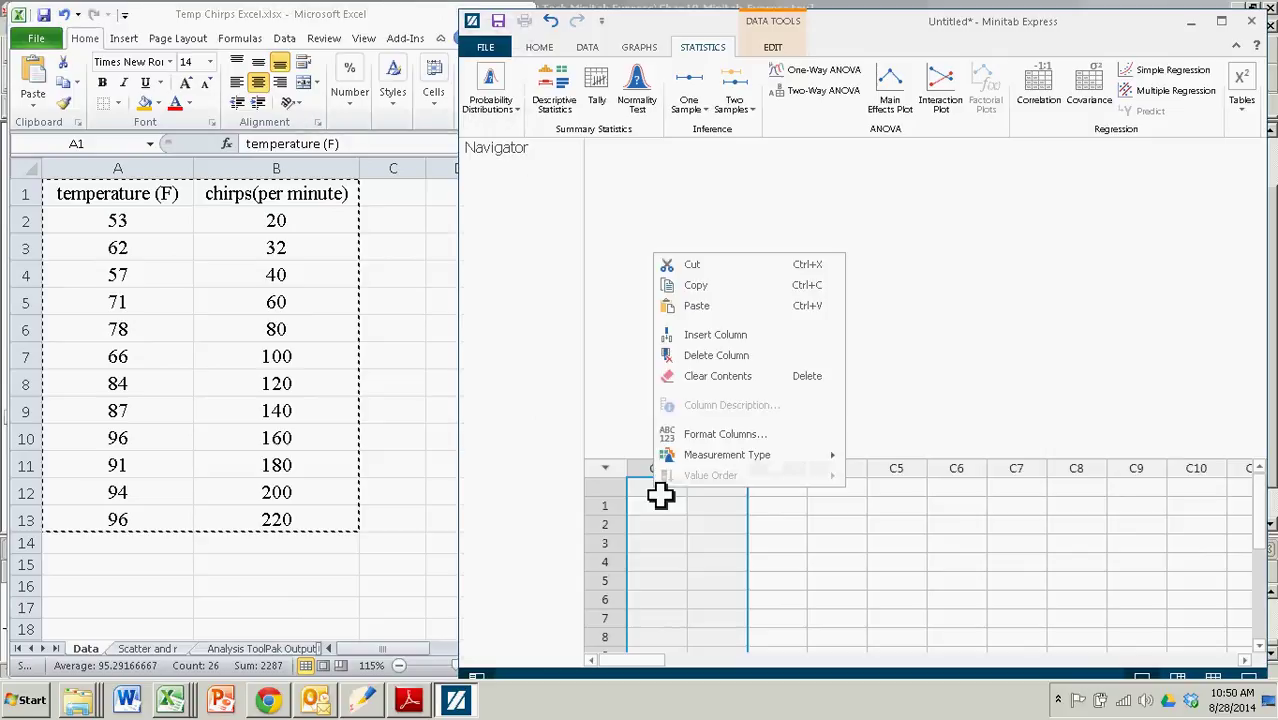
click(700, 306)
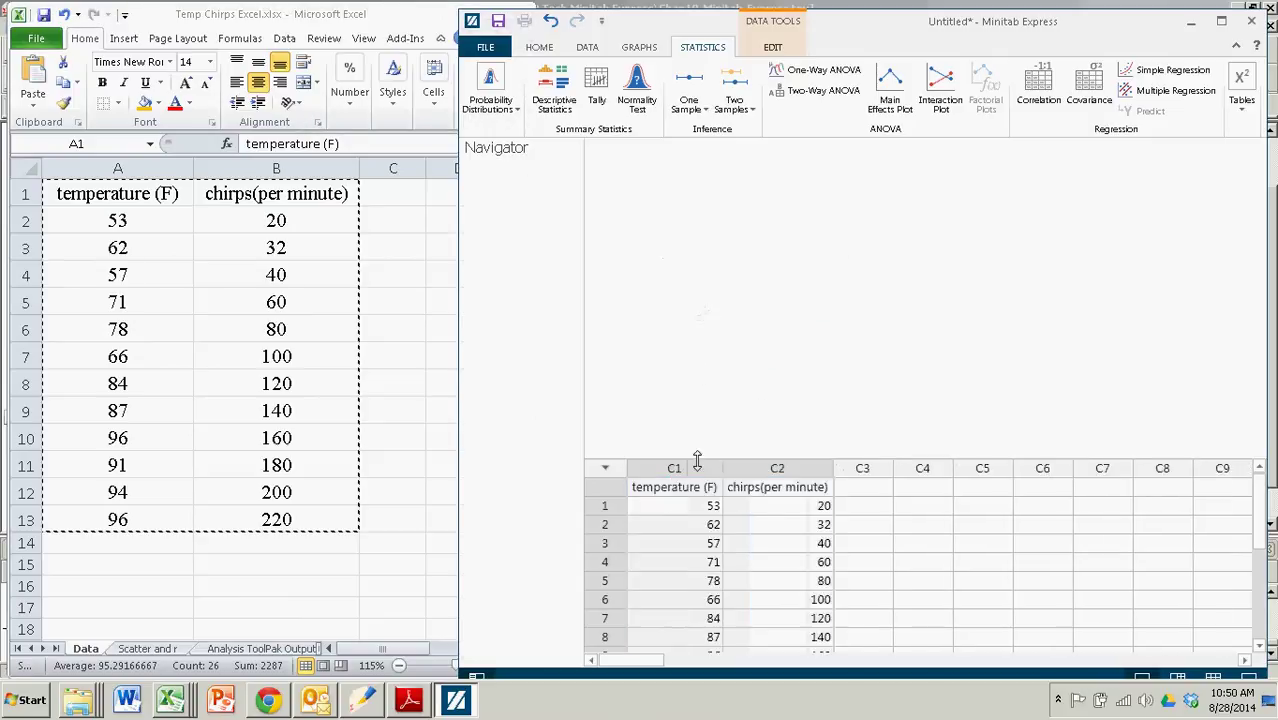
click(776, 466)
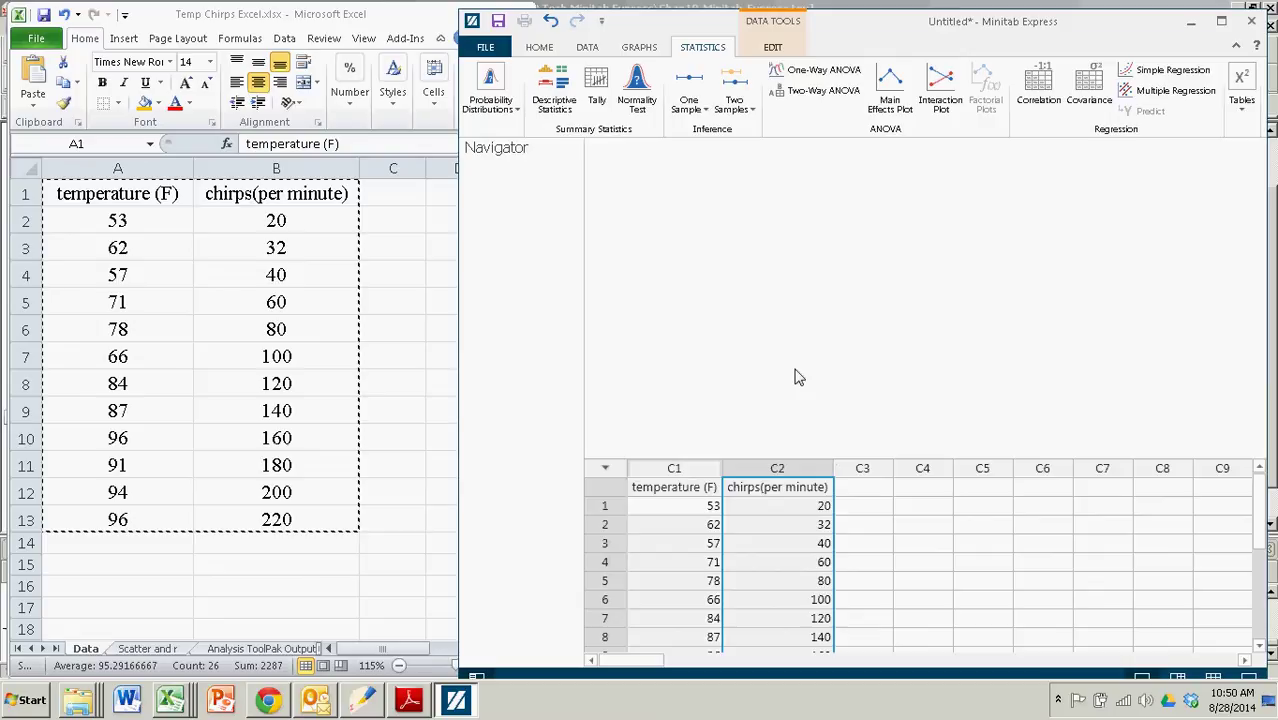
Browse the HOME and GRAPHS functions, then start Simple Regression from STATISTICS.
click(543, 48)
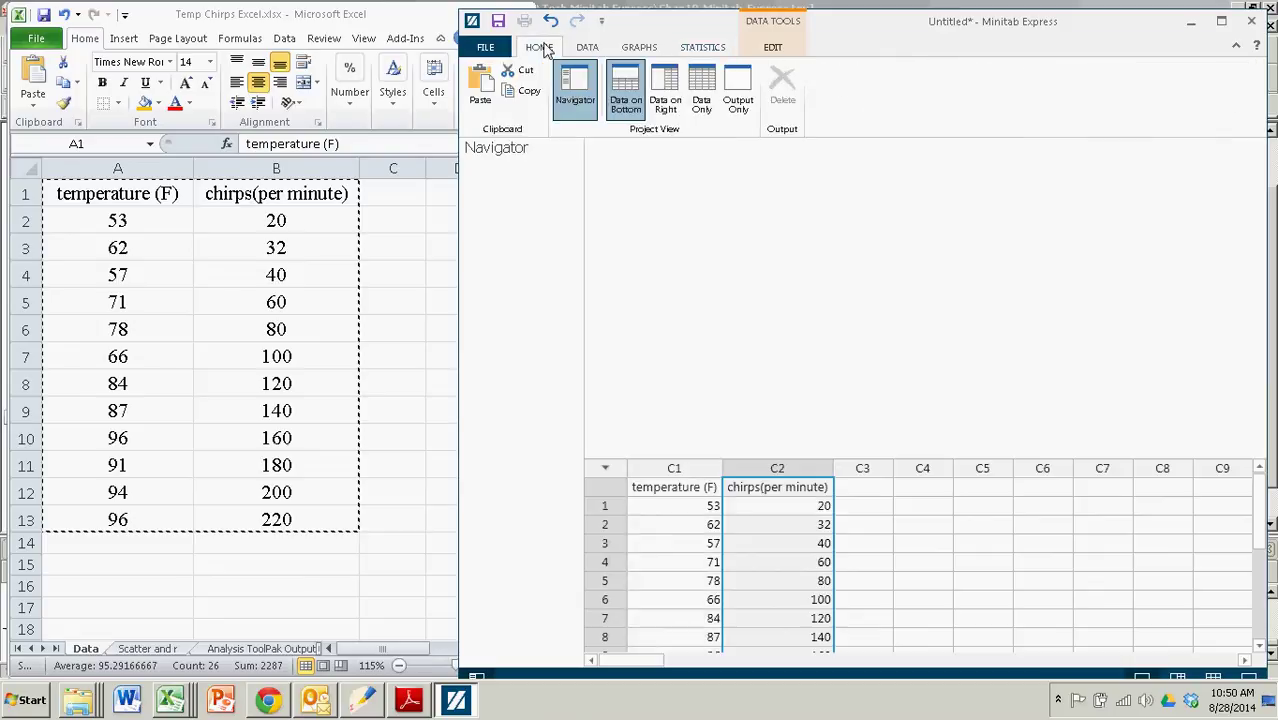
click(703, 48)
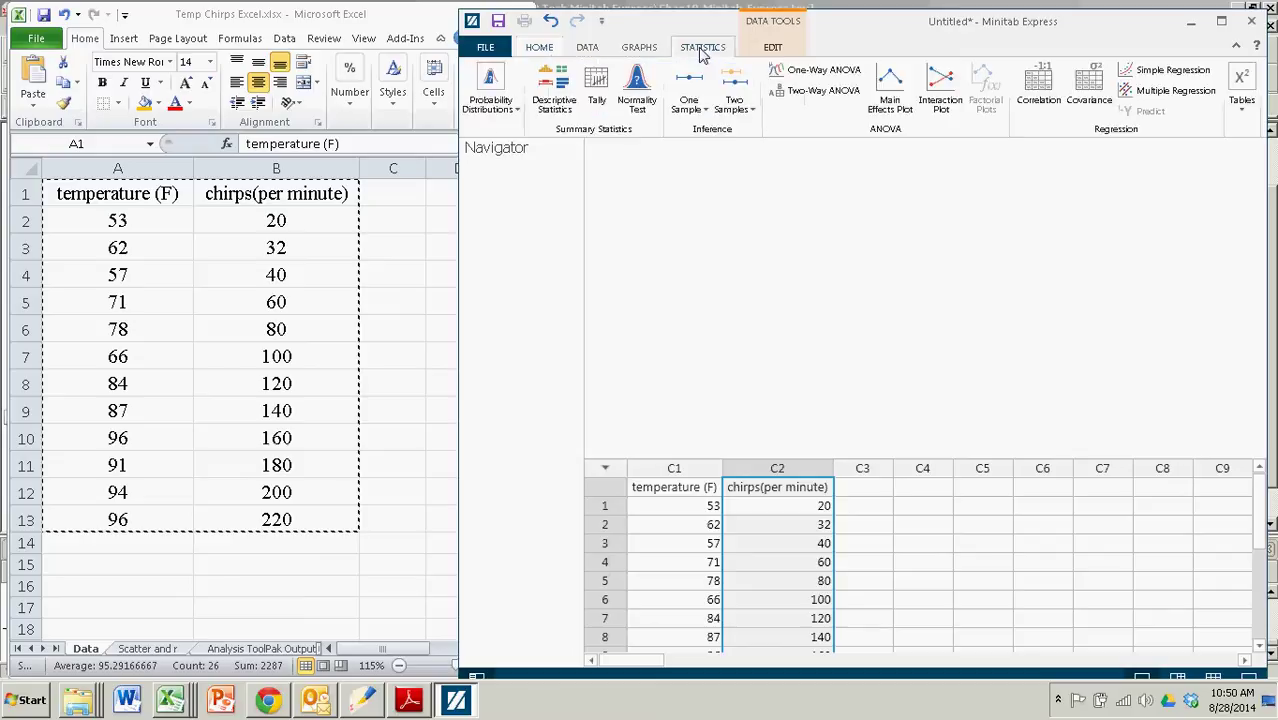
click(644, 48)
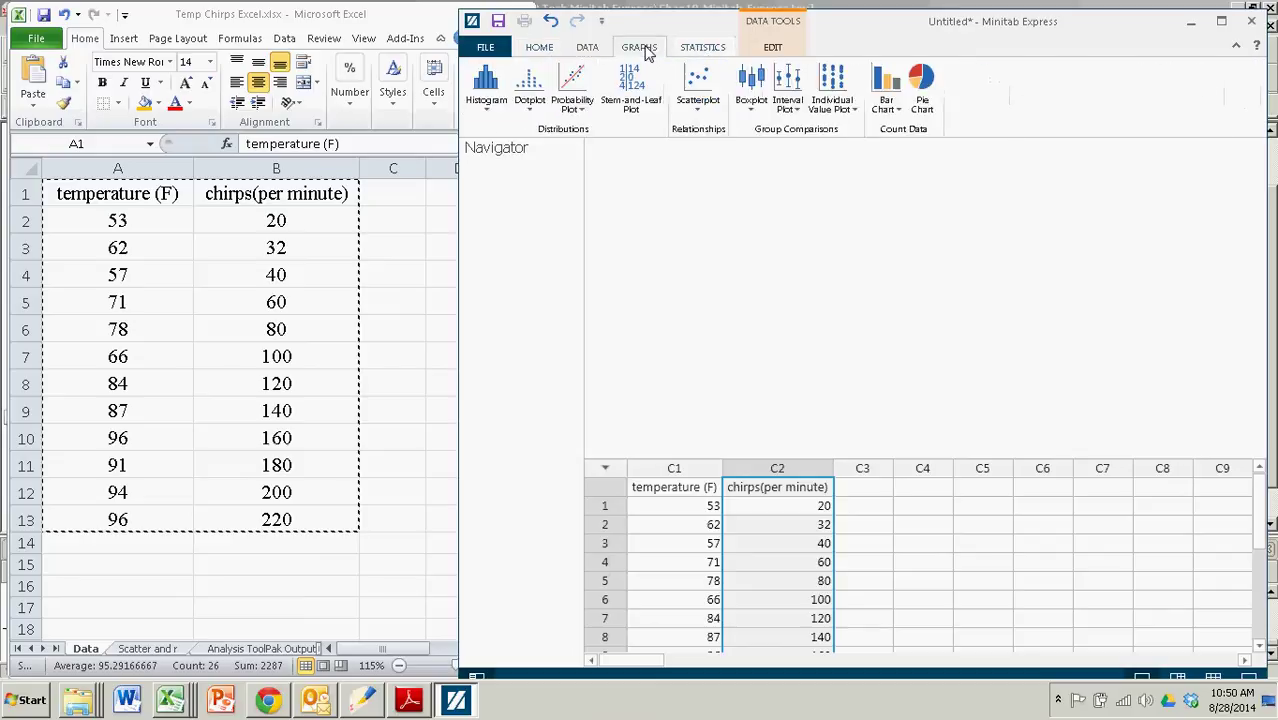
click(700, 50)
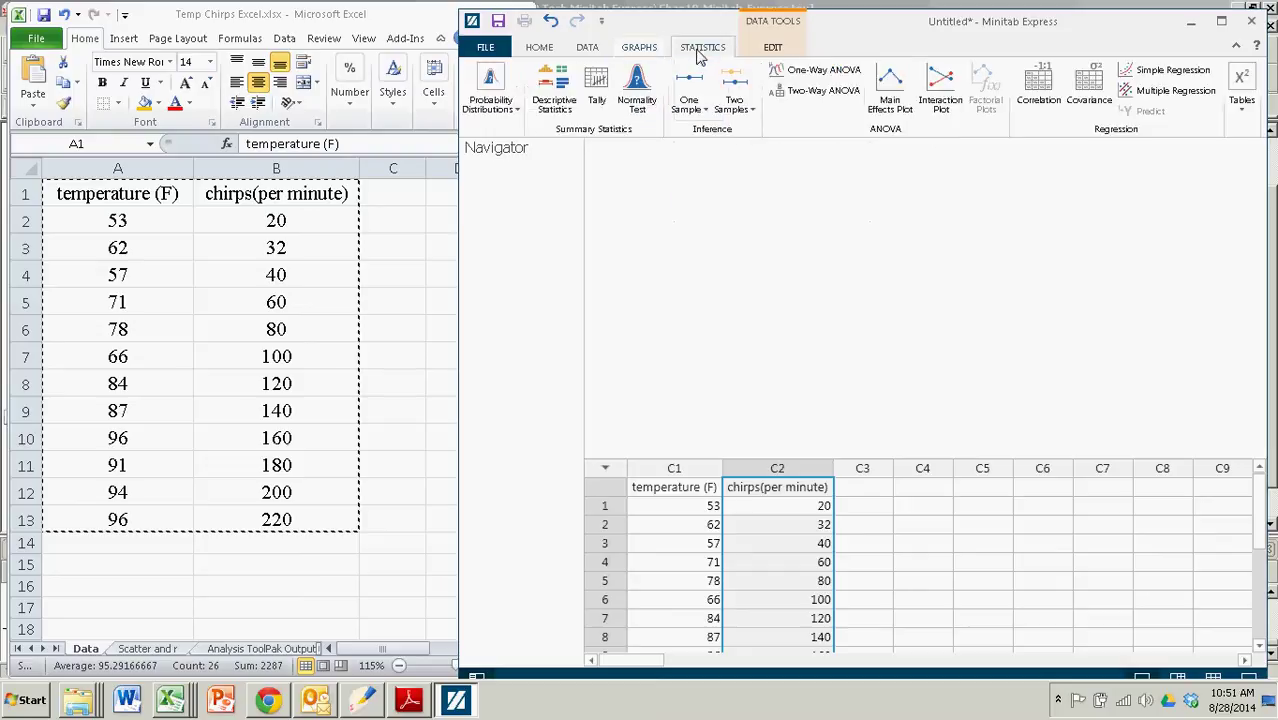
click(1157, 77)
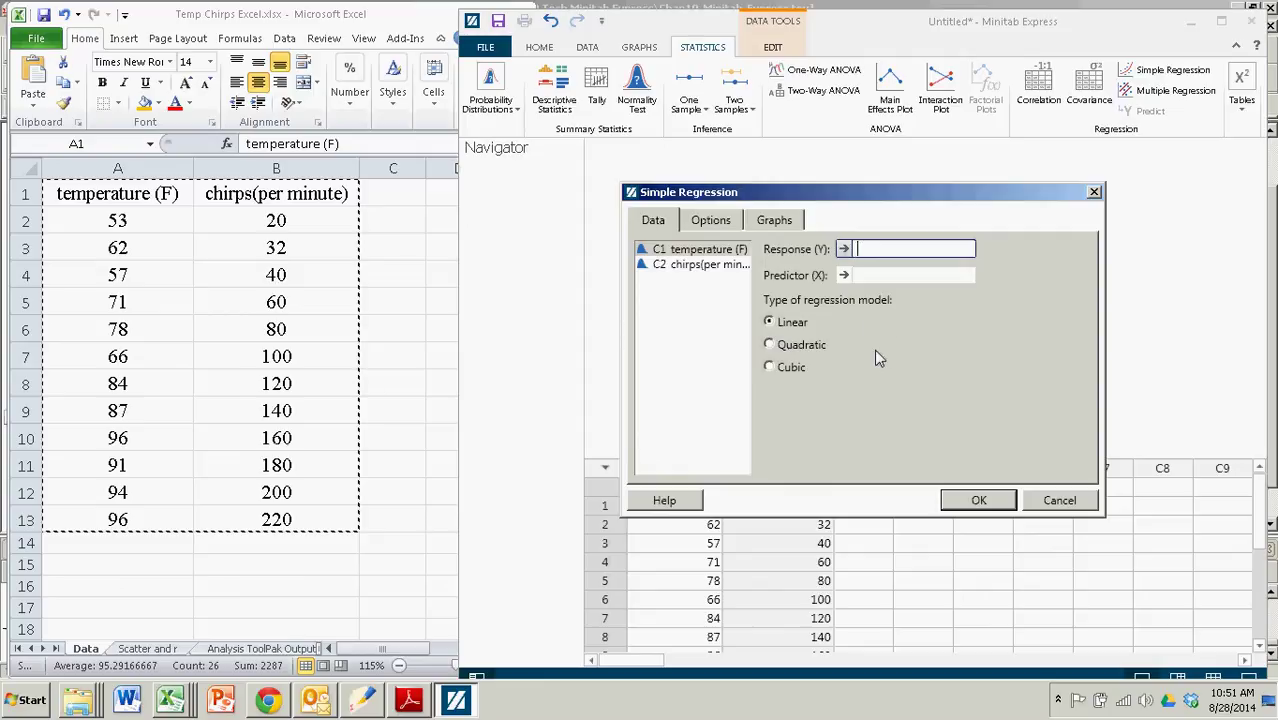
Set chirps(per minute) as the response and temperature (F) as the predictor.
click(695, 251)
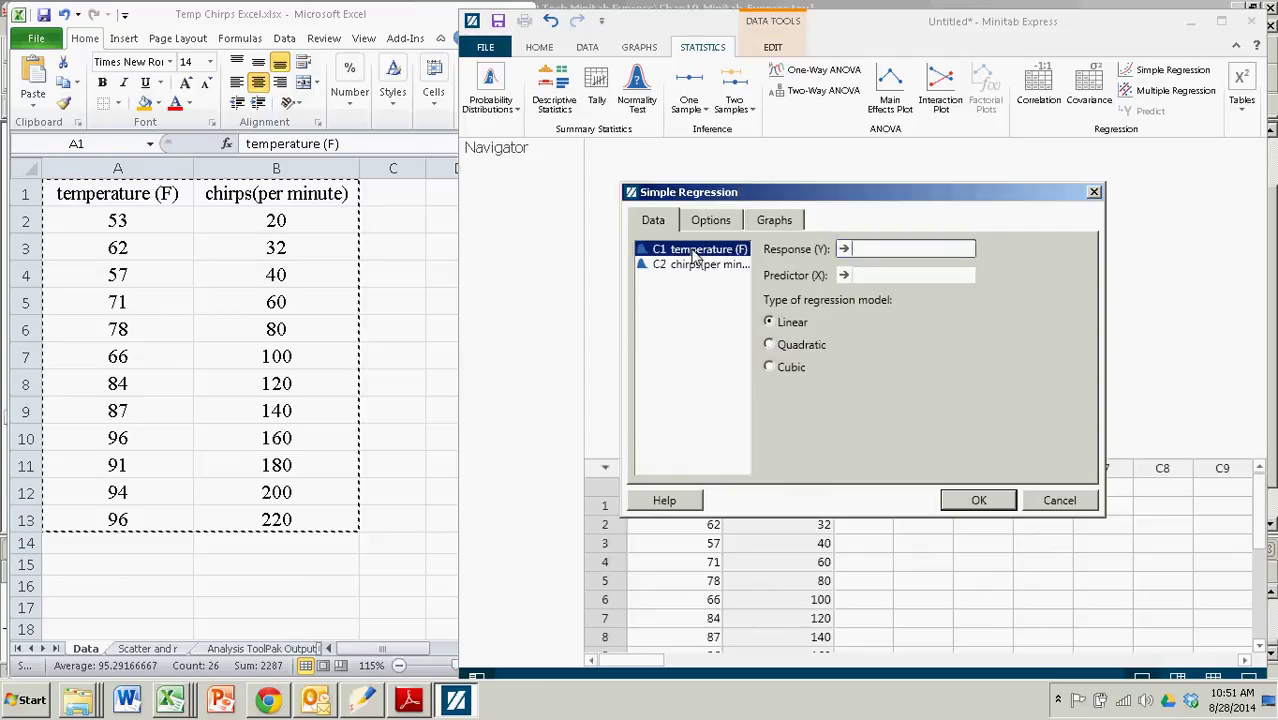
click(845, 277)
click(690, 265)
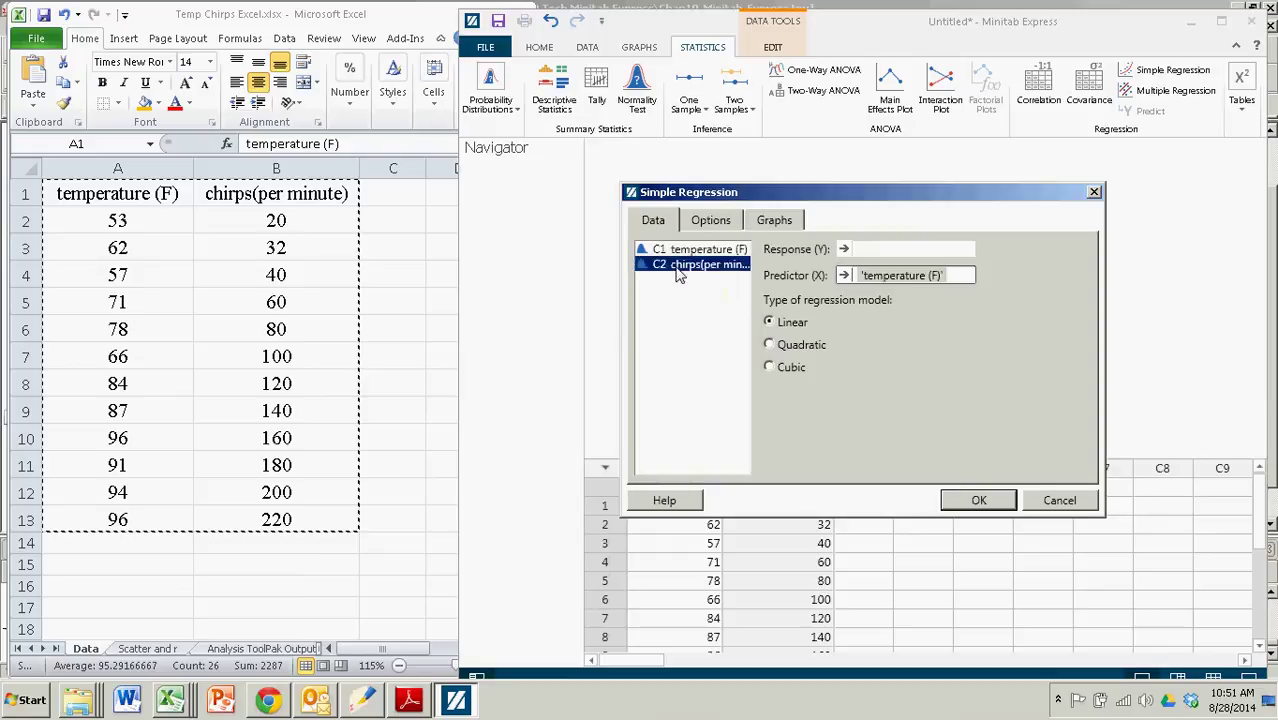
click(846, 252)
click(845, 250)
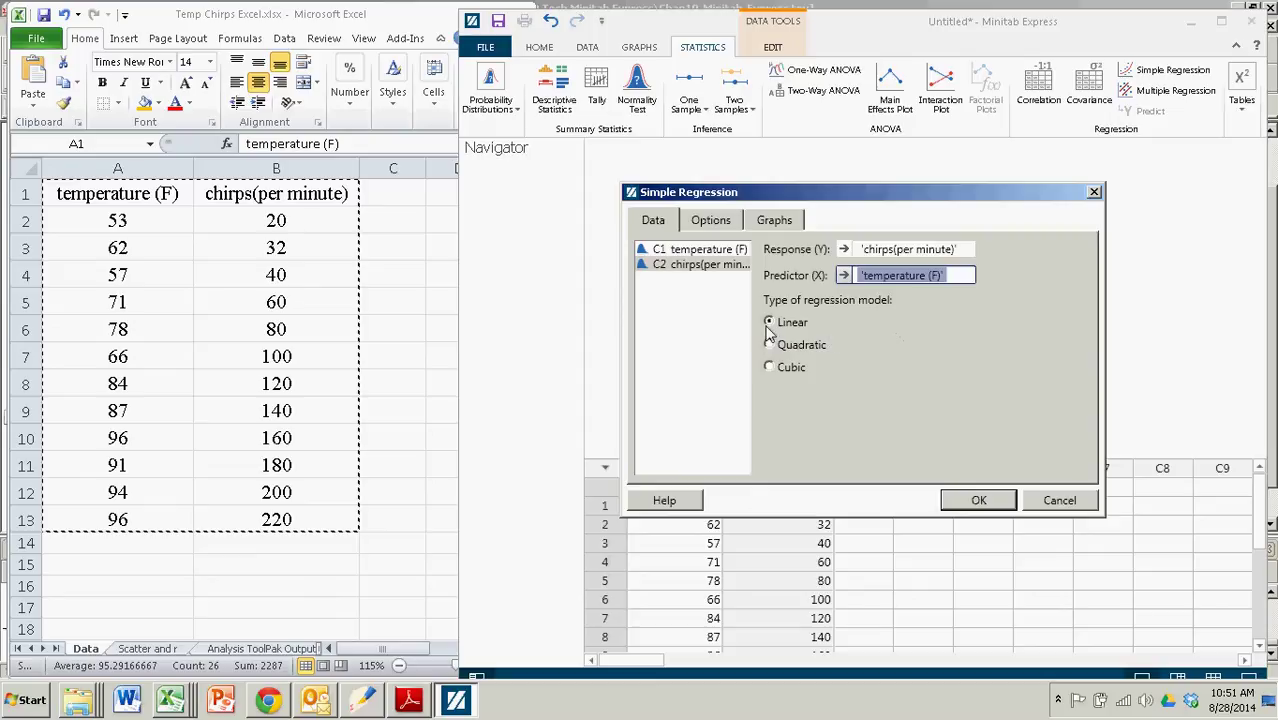
Review the Options and Graphs settings, then run the linear regression.
click(716, 226)
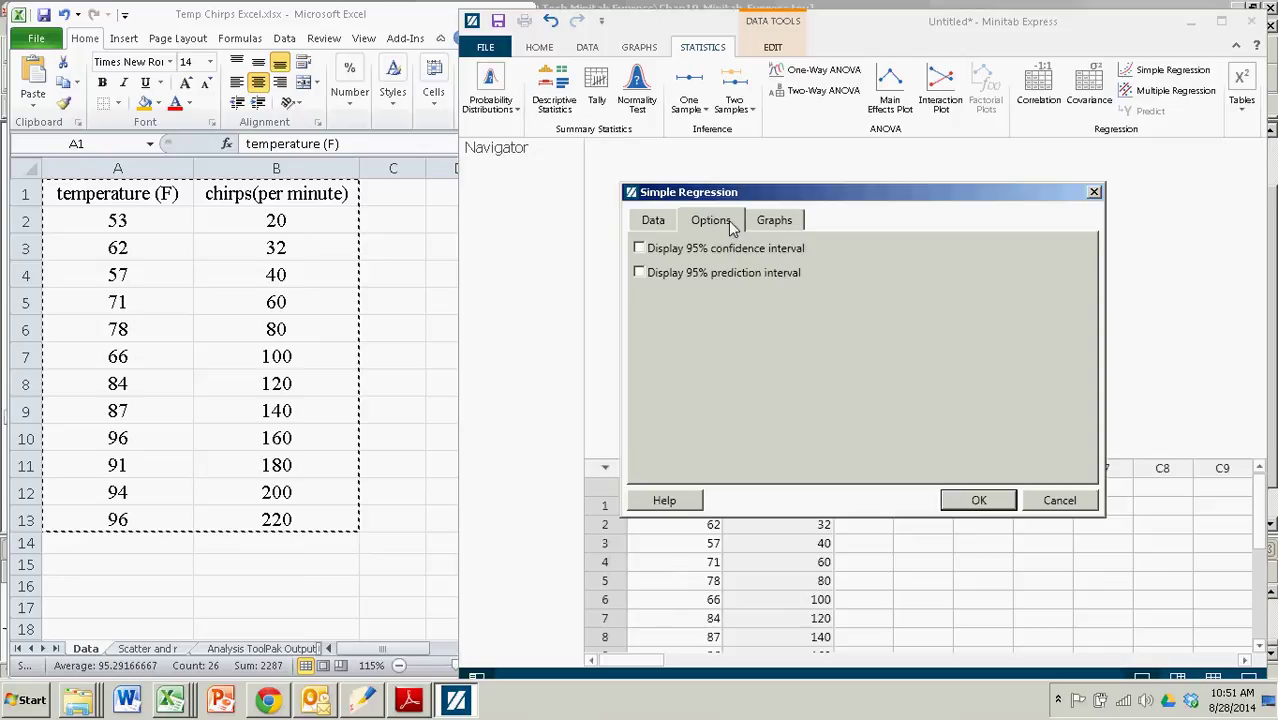
click(775, 229)
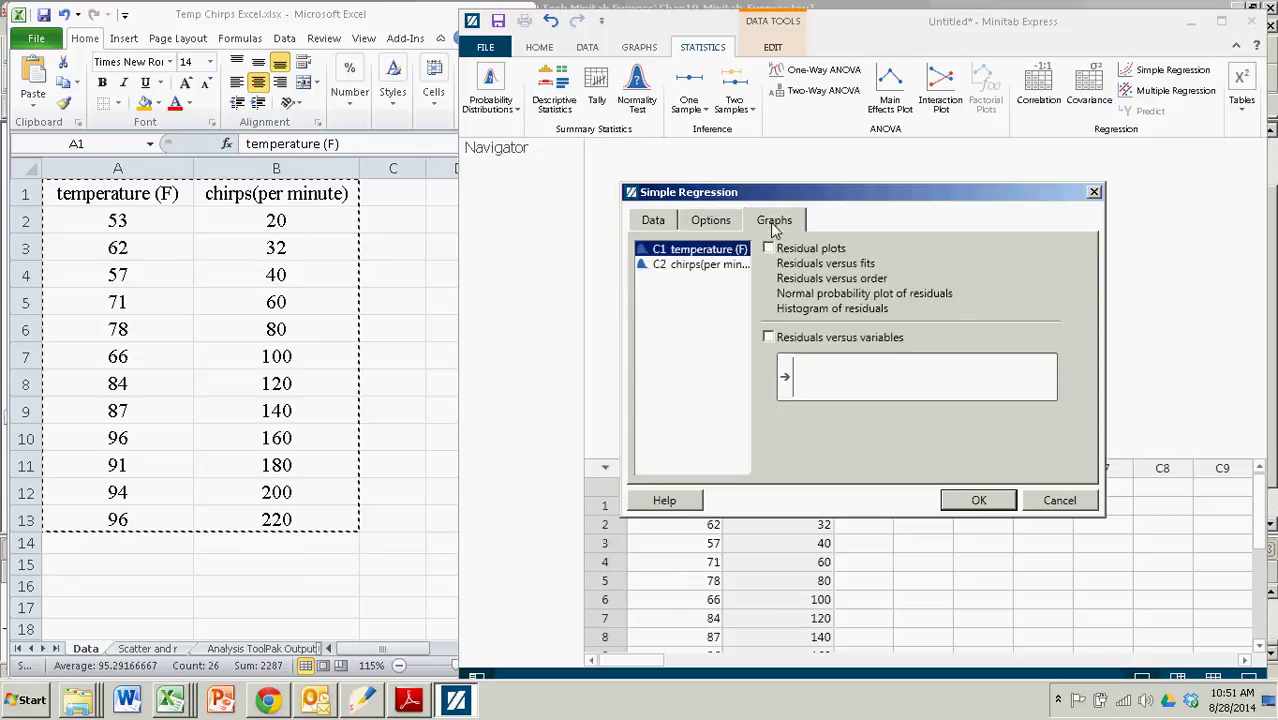
click(719, 229)
click(658, 226)
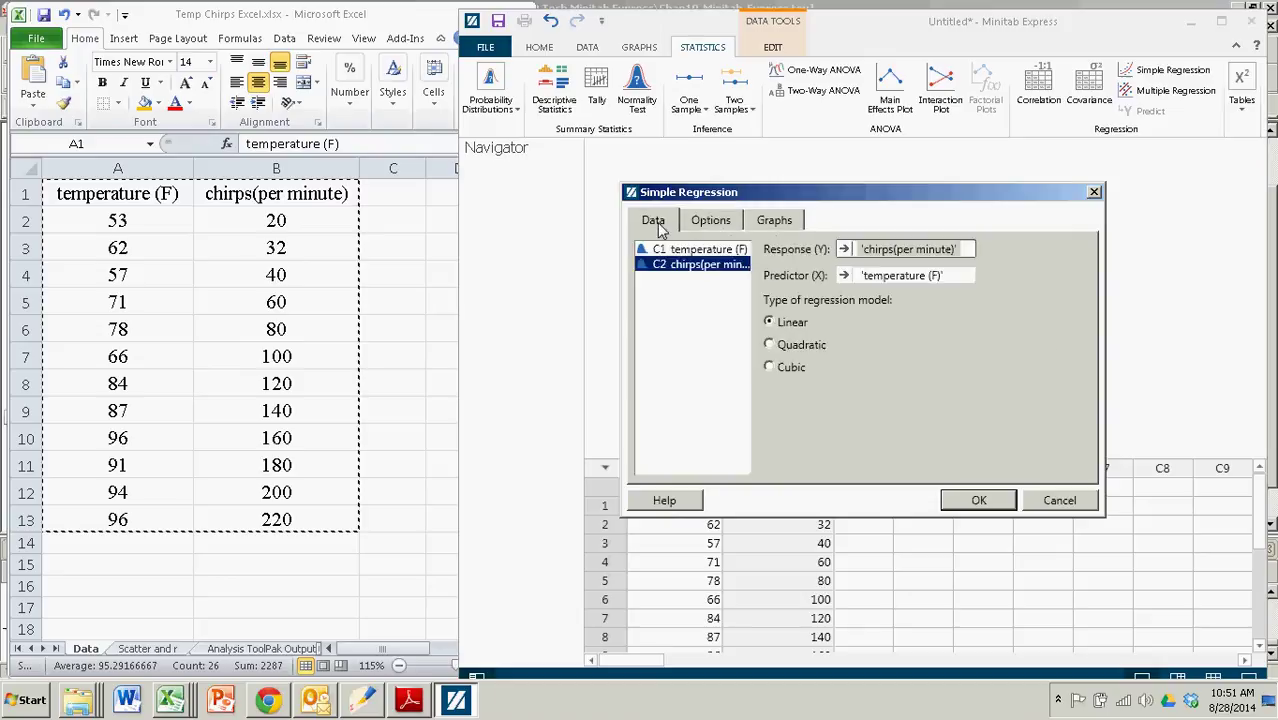
click(965, 503)
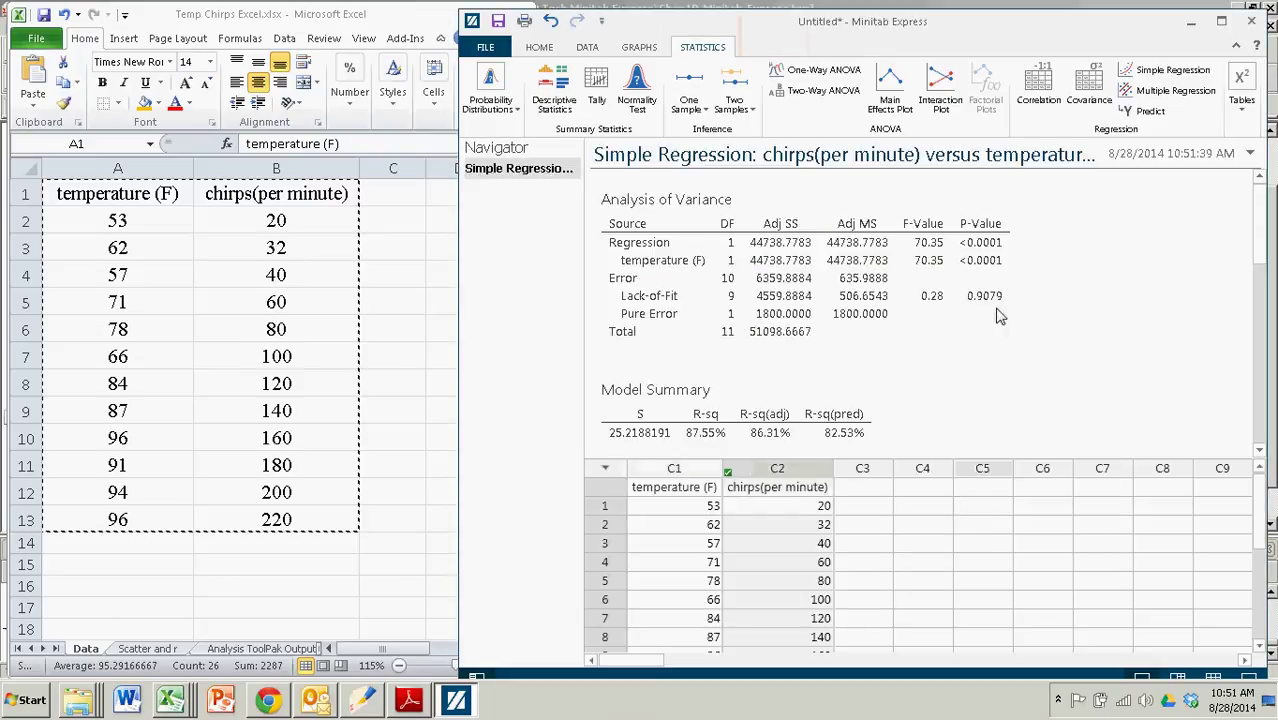
scroll(995, 337, down, 6)
scroll(995, 337, down, 3)
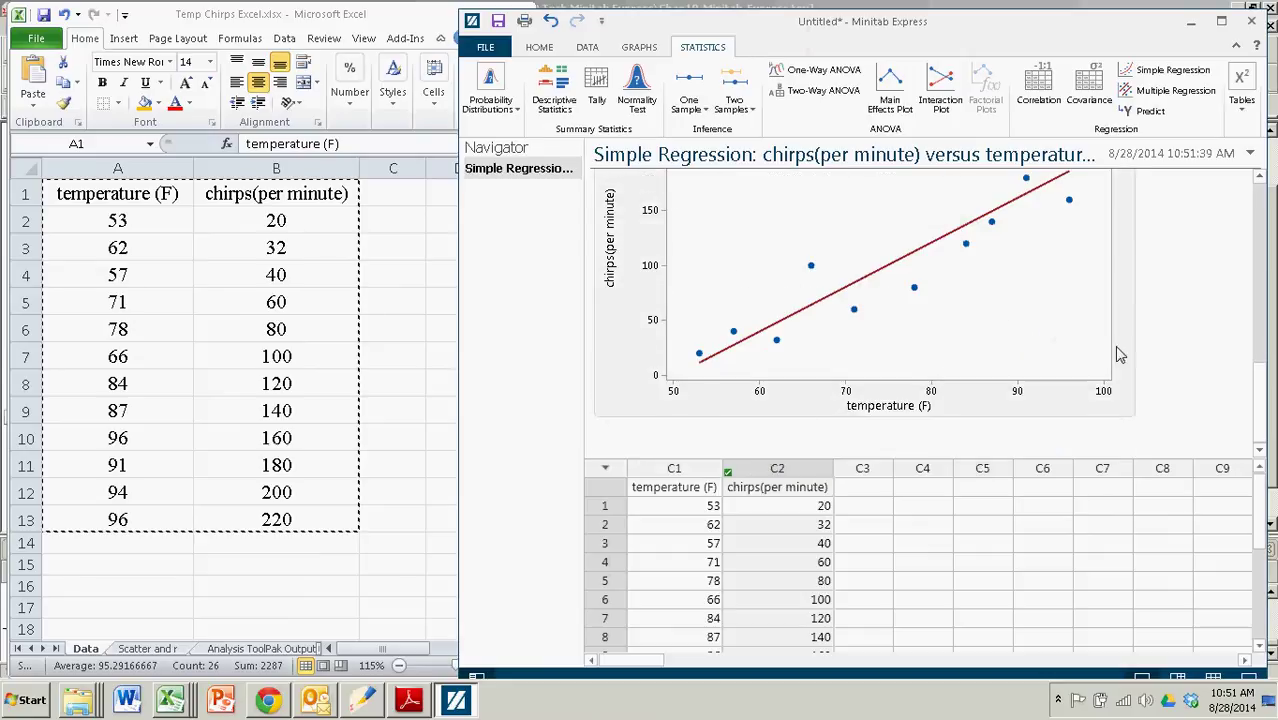
scroll(1114, 345, up, 9)
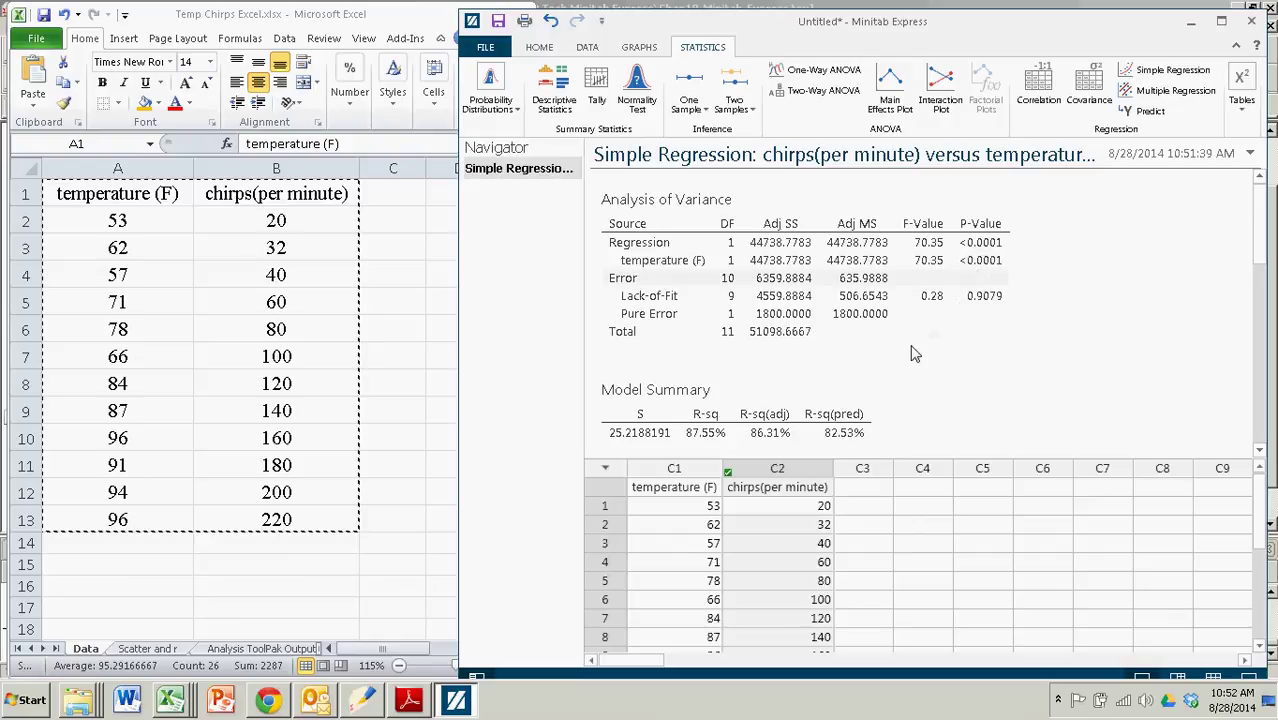
Select the Model Summary table showing R-sq 87.55% and R-sq(adj) 86.31%.
scroll(927, 357, down, 2)
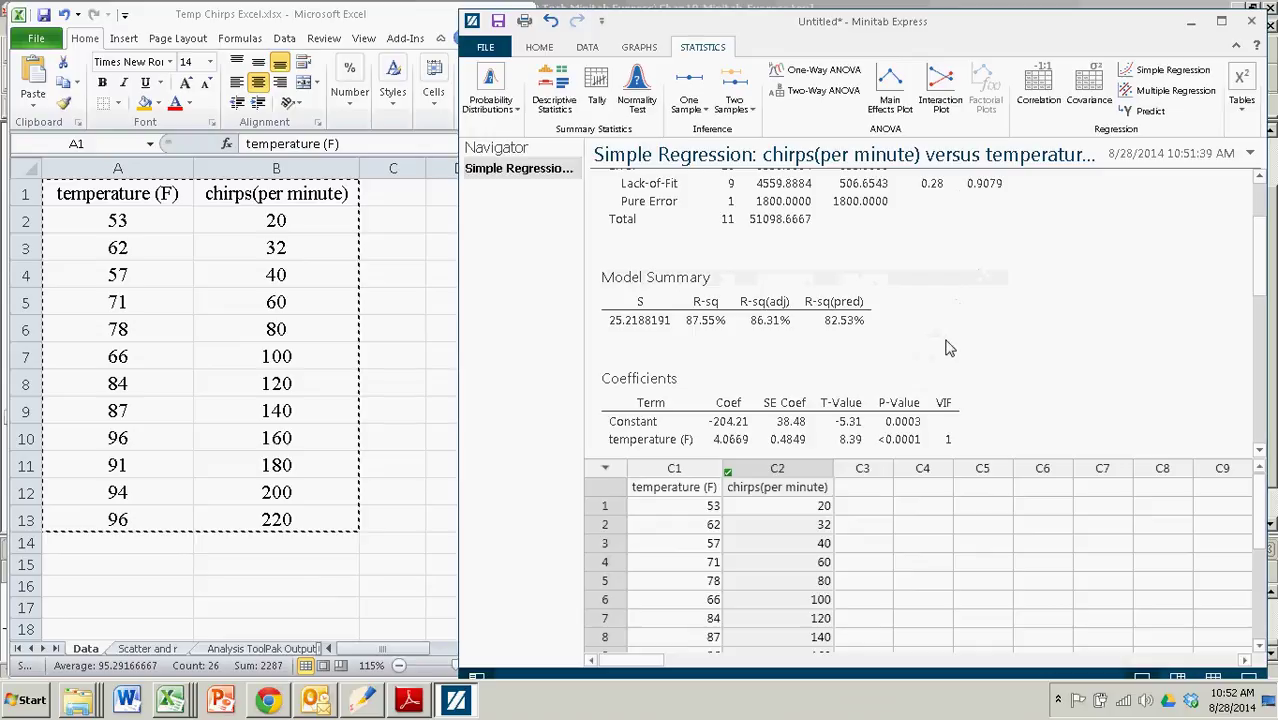
click(730, 305)
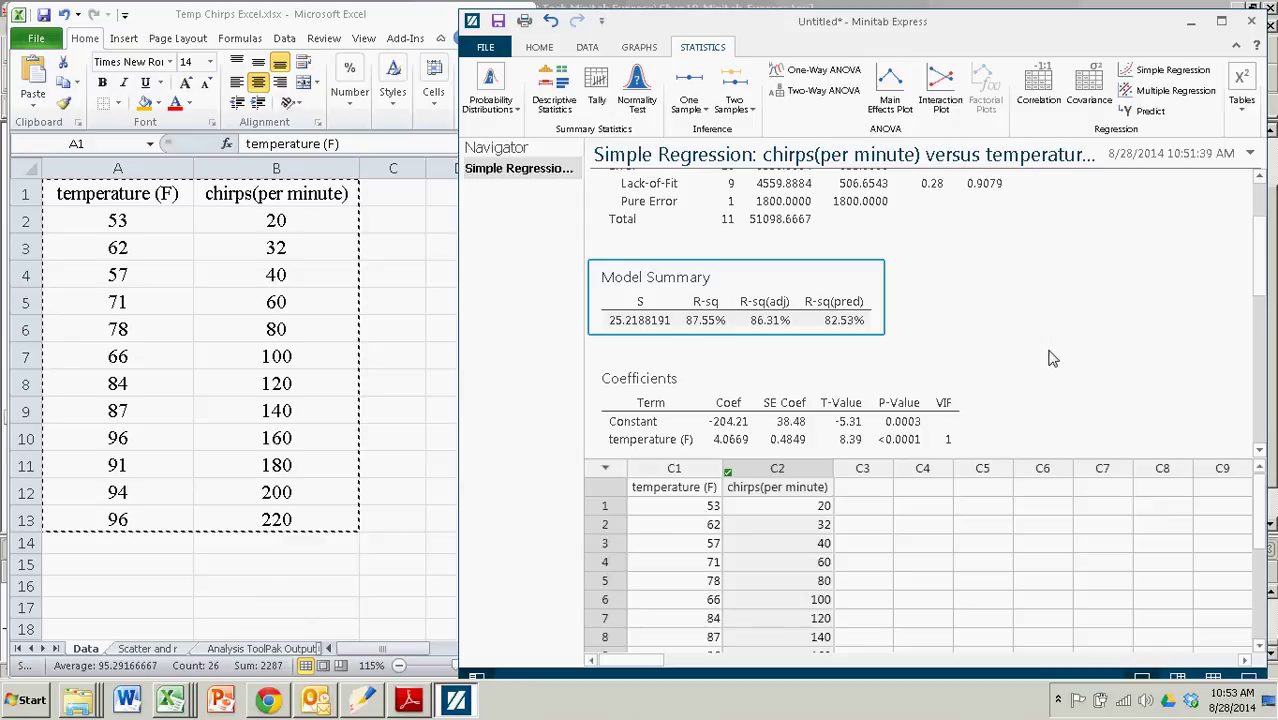
Select the Coefficients table, then the equation chirps(per minute) = −204.21 + 4.0669 temperature (F).
scroll(1048, 358, down, 3)
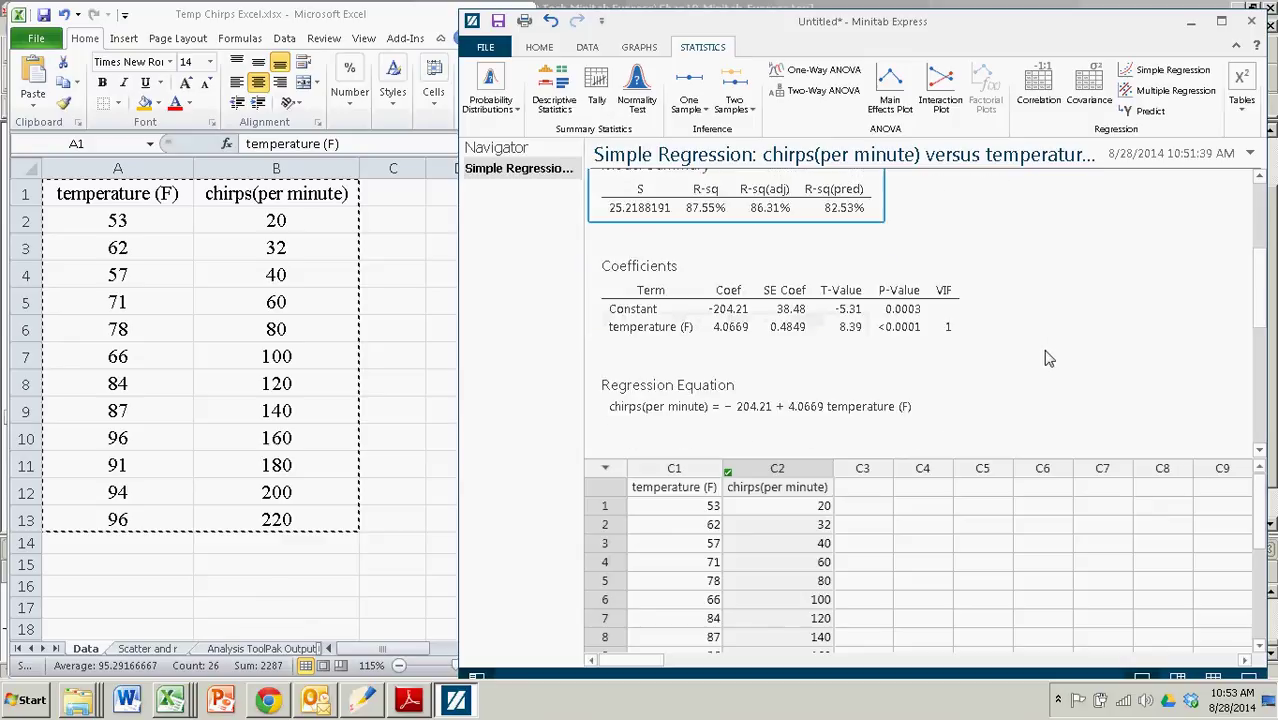
click(785, 320)
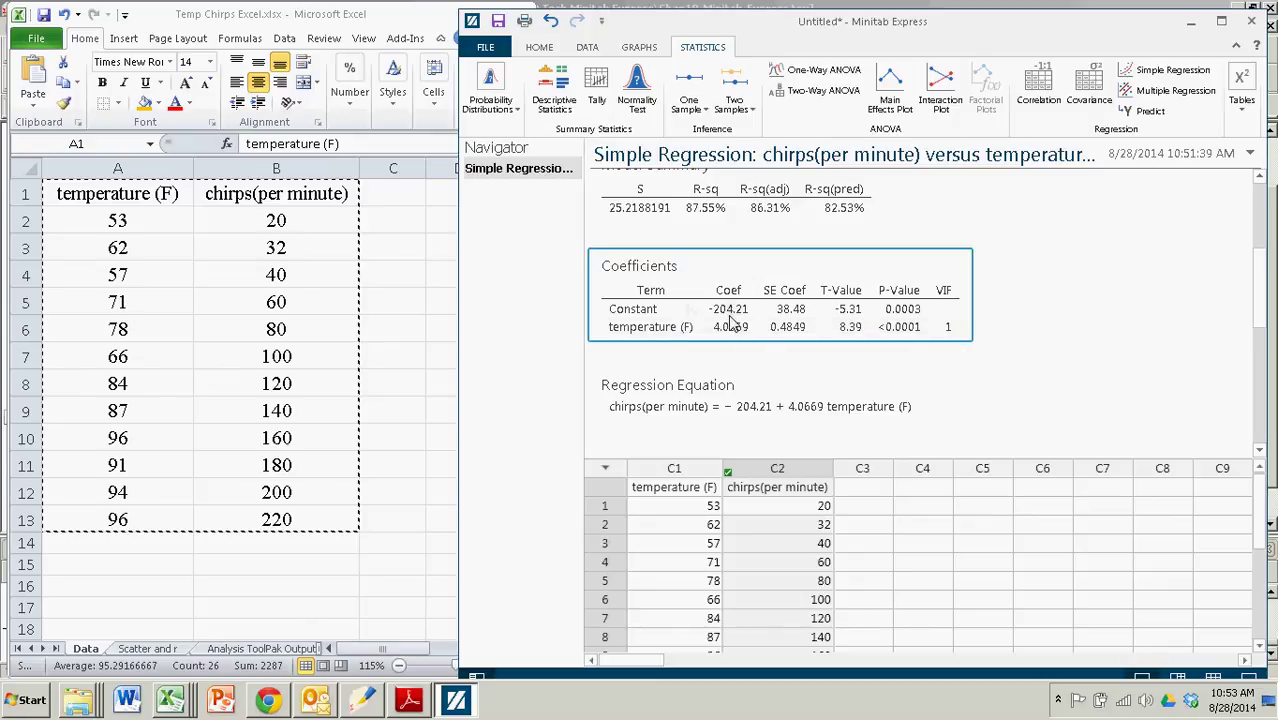
click(705, 408)
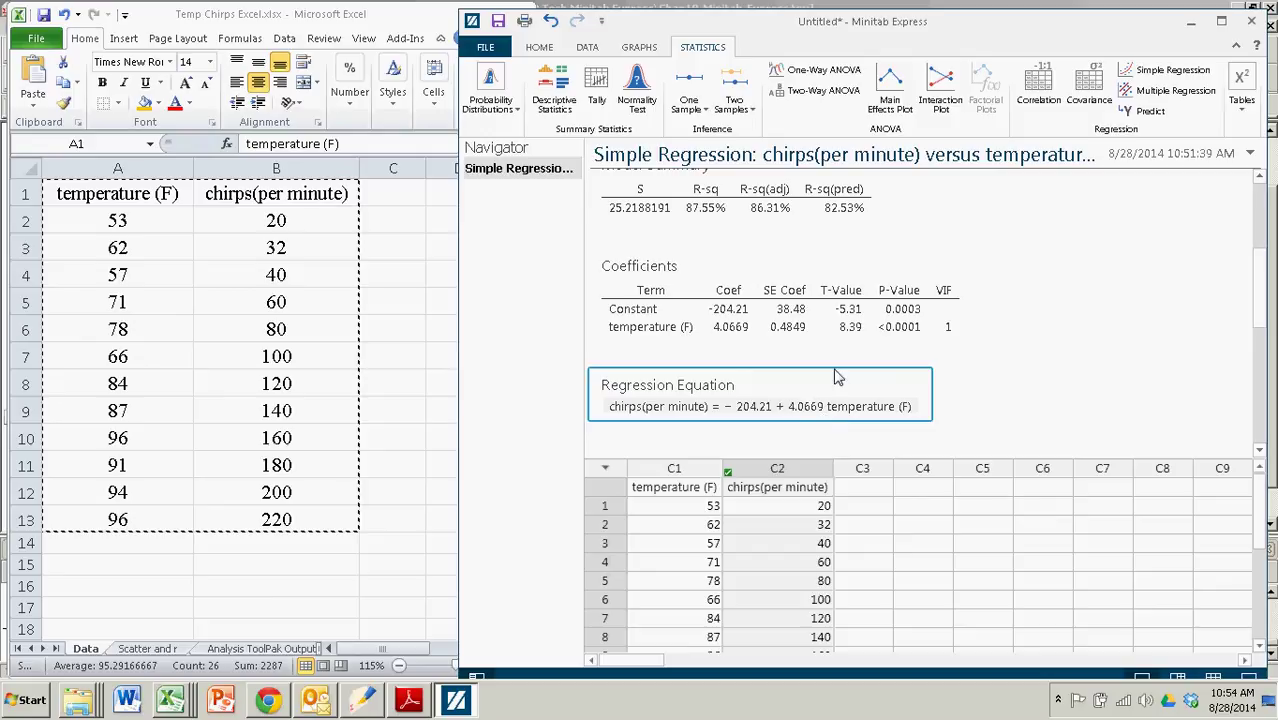
Drag the output pane's splitter down so the full Fitted Line Plot is visible.
scroll(1045, 366, down, 8)
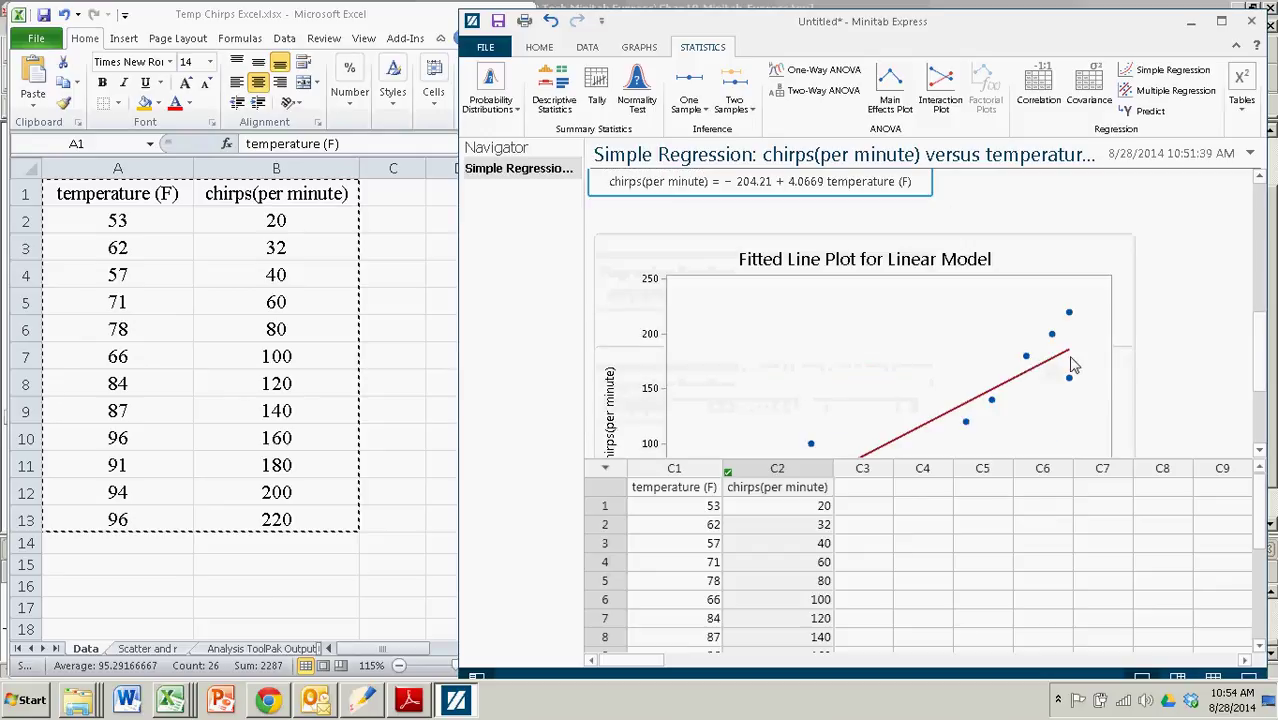
drag(1037, 458, 1042, 588)
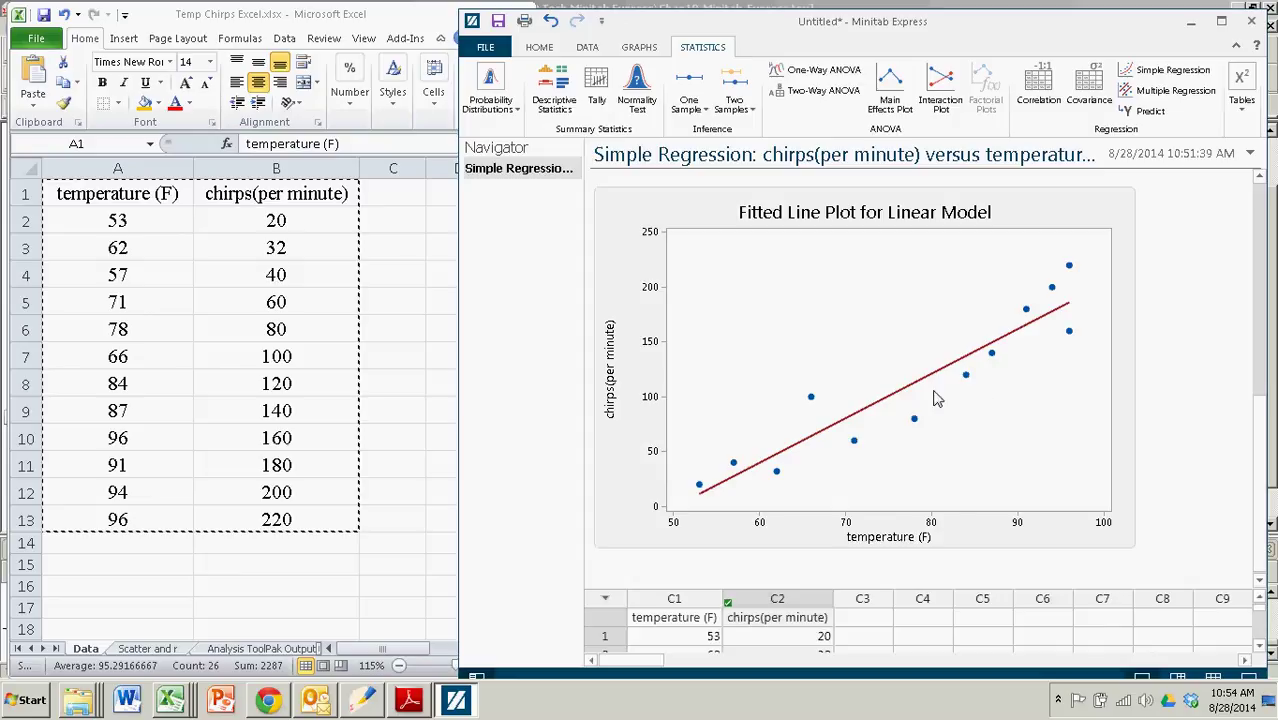
scroll(936, 399, up, 2)
scroll(936, 399, down, 2)
click(193, 271)
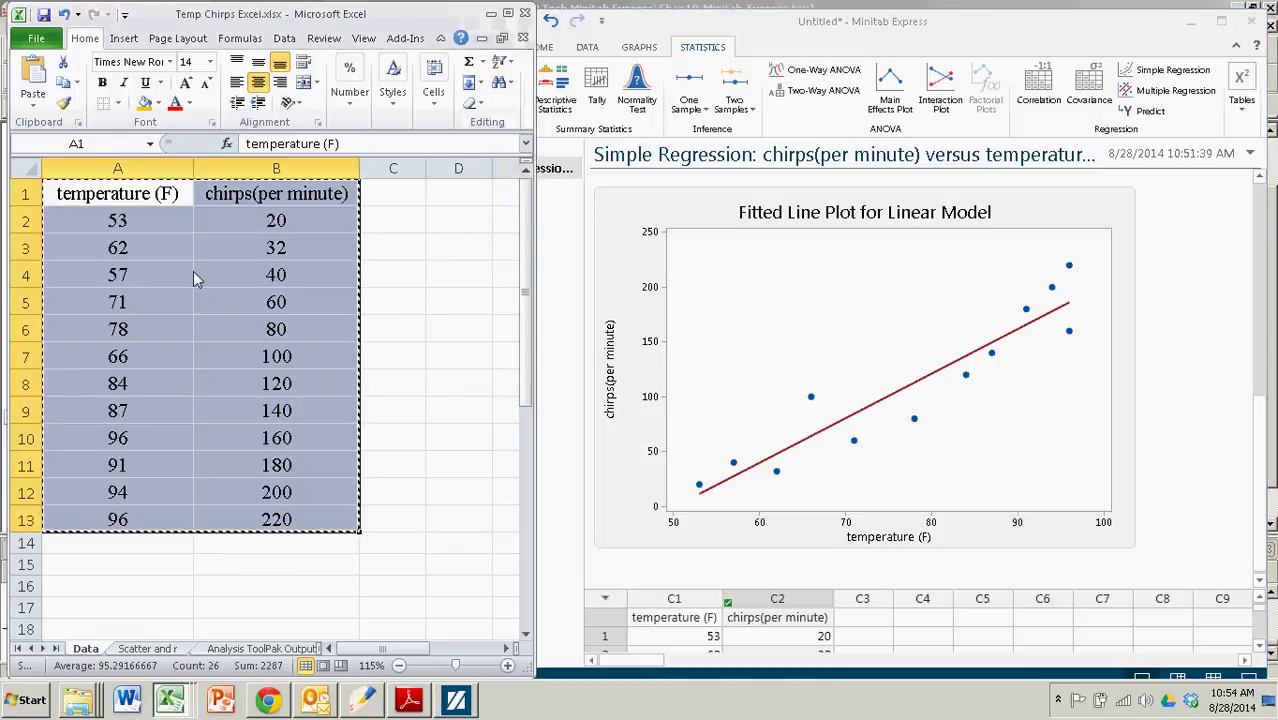
click(707, 643)
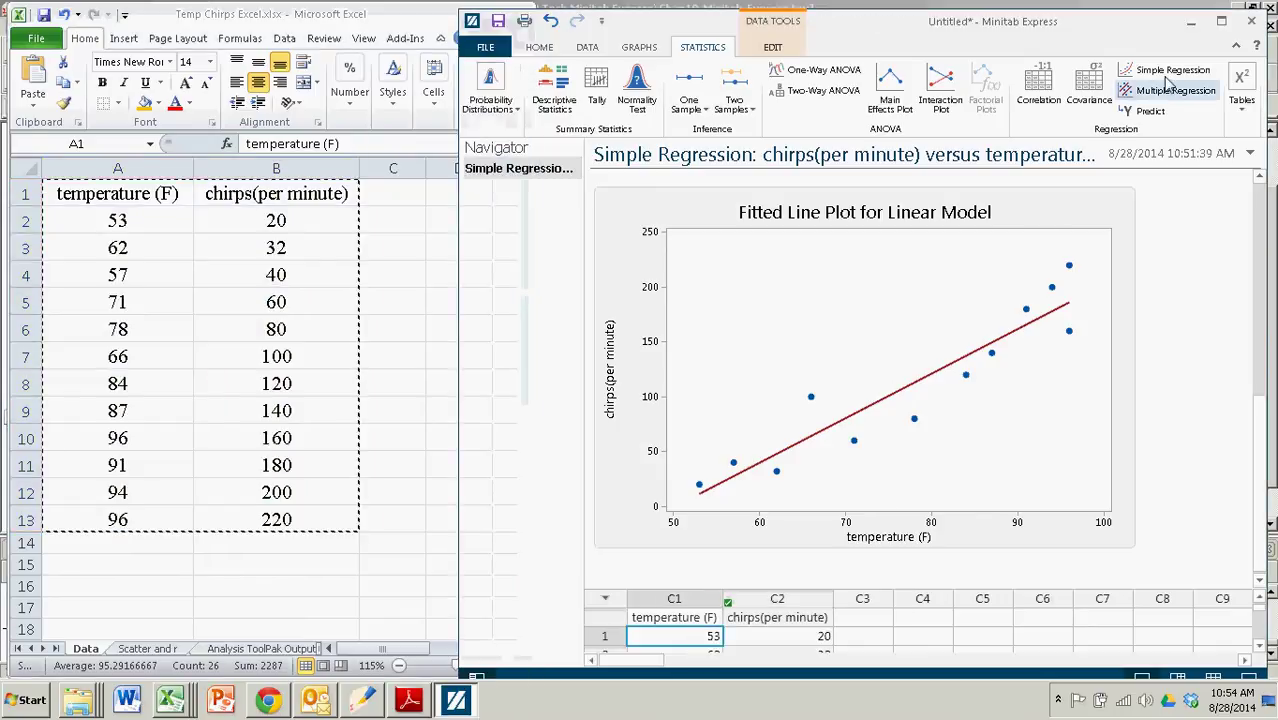
click(1170, 72)
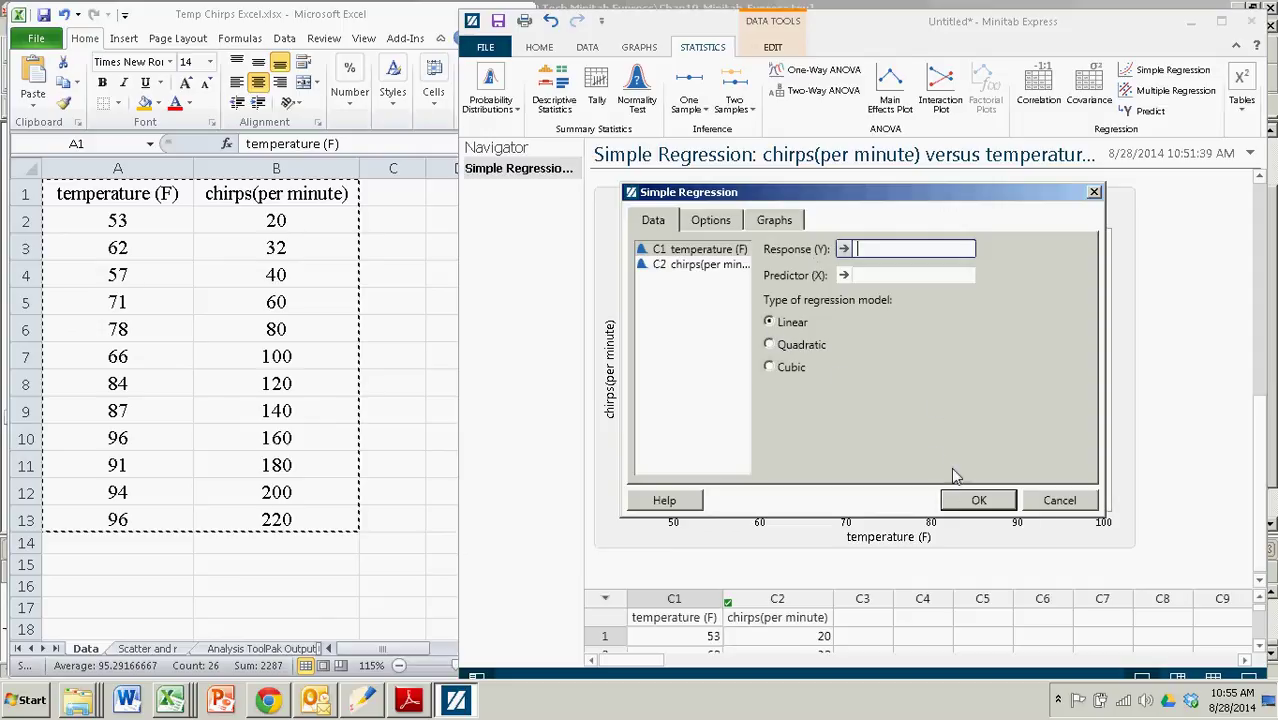
click(1057, 500)
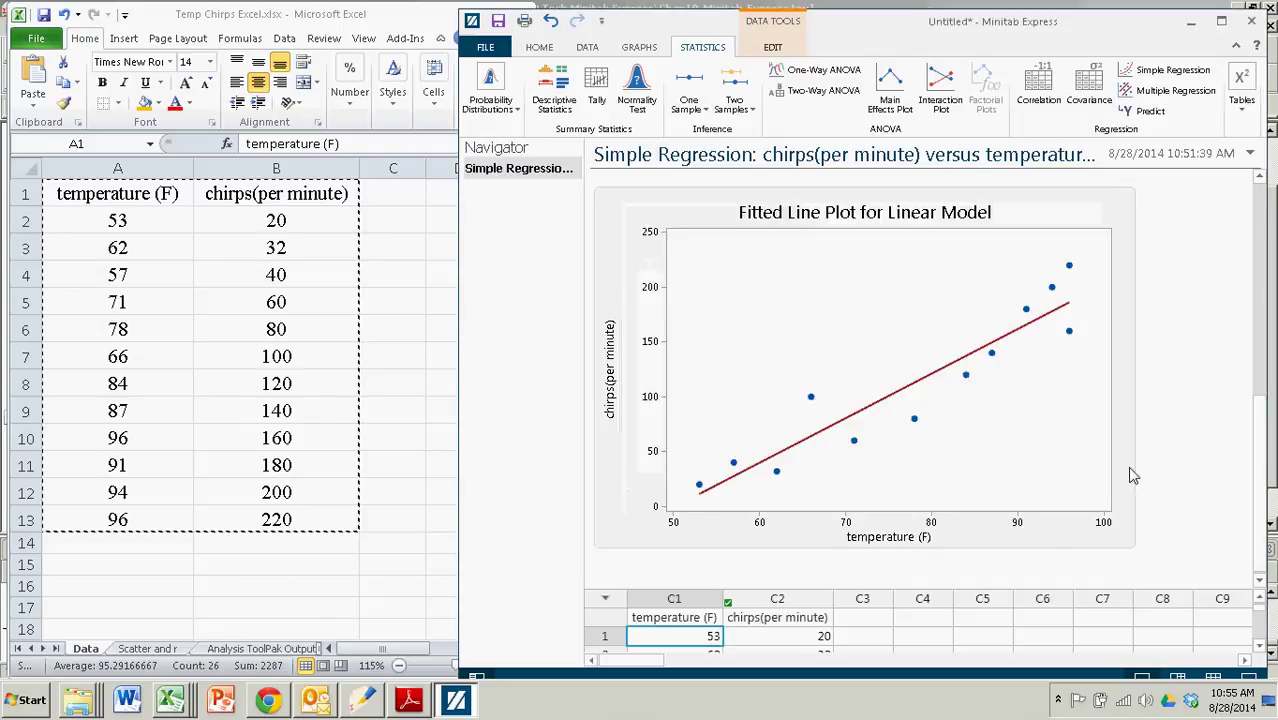
scroll(1233, 476, up, 2)
scroll(1230, 476, up, 5)
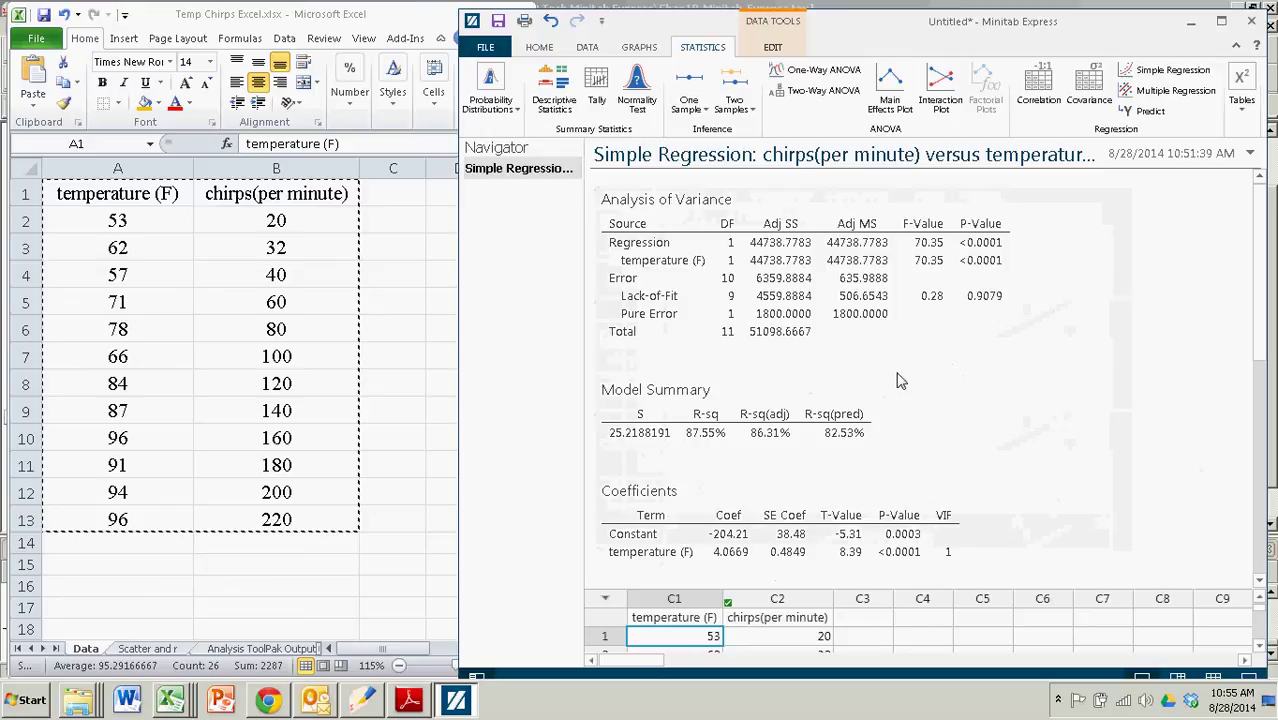
scroll(930, 391, down, 2)
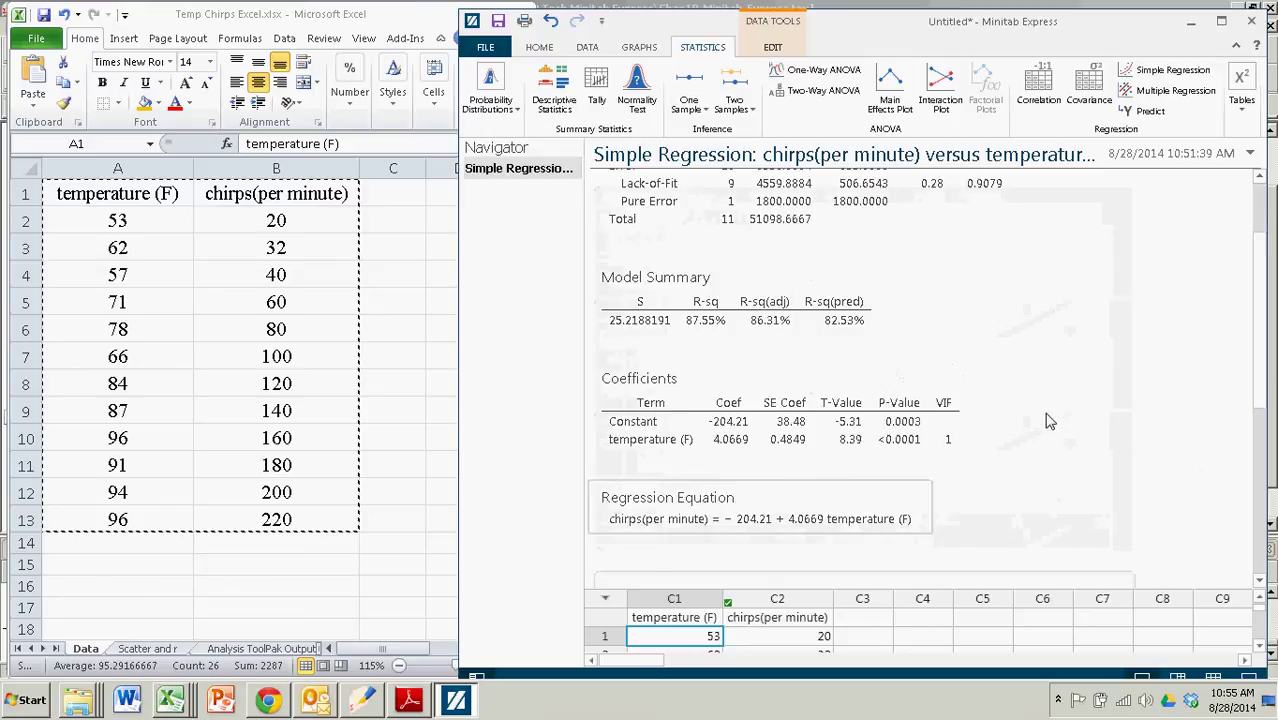
scroll(1050, 416, down, 2)
scroll(1109, 449, down, 3)
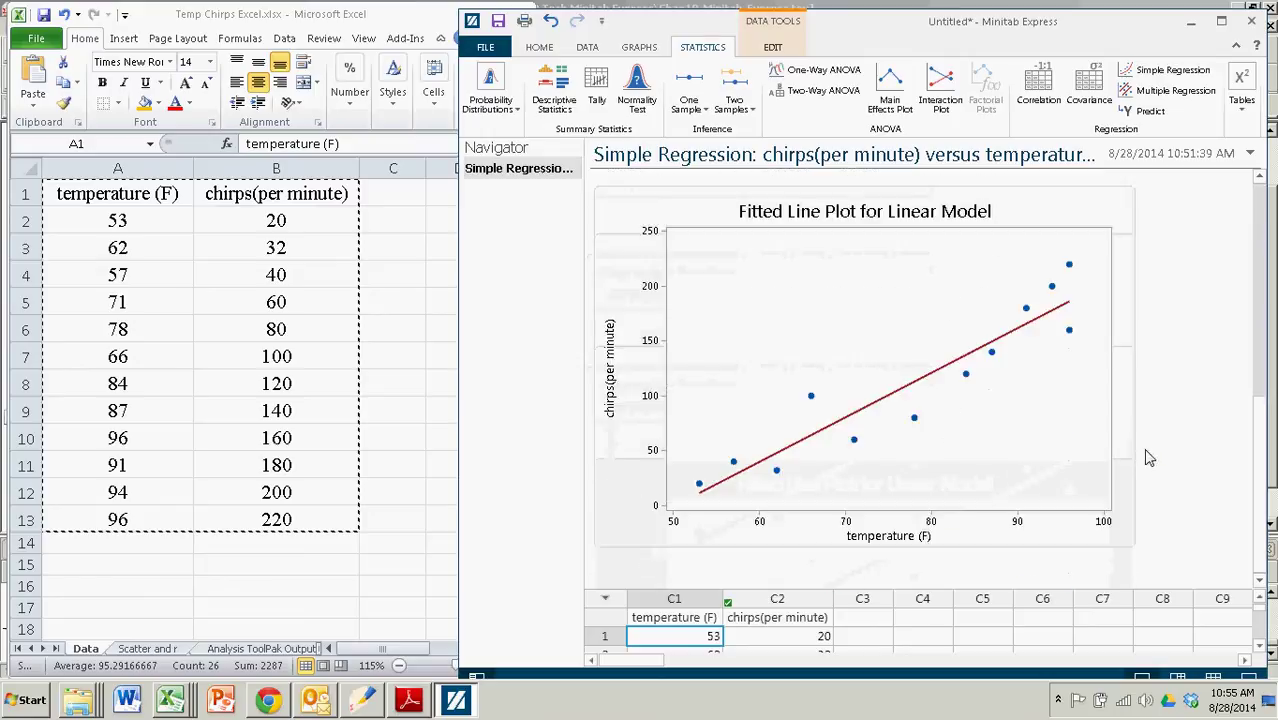